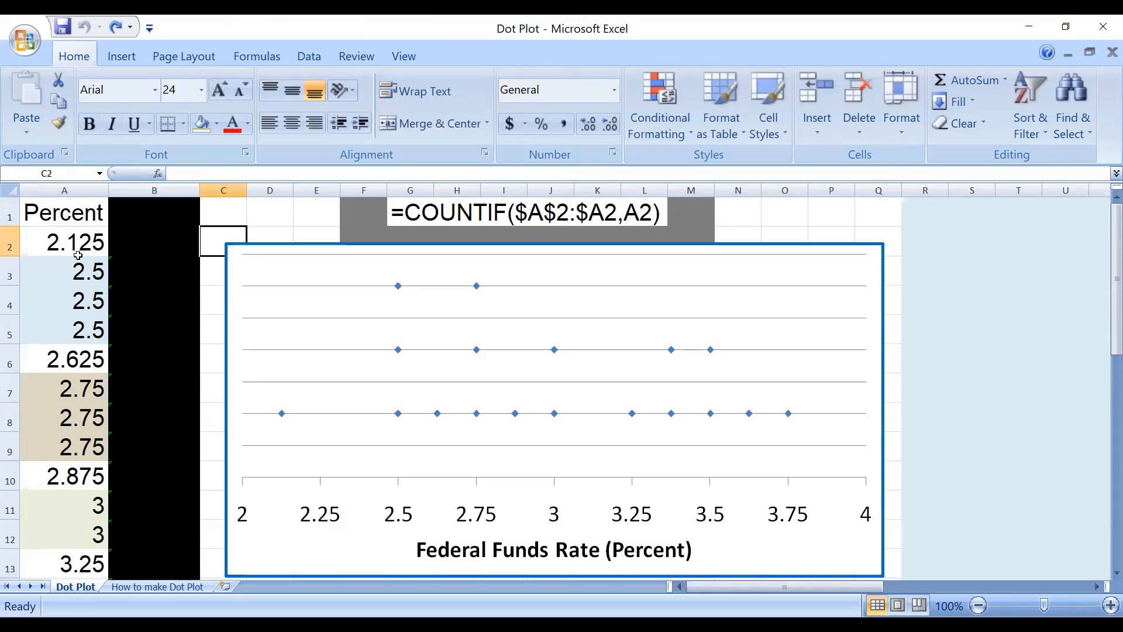
Insert a markers-only scatter chart of the Percent column and enlarge it to cover the existing dot plot.
{"action": "left_click", "coordinate": [79, 215]}
{"action": "key", "text": "ctrl+y"}
{"action": "left_click", "coordinate": [81, 187]}
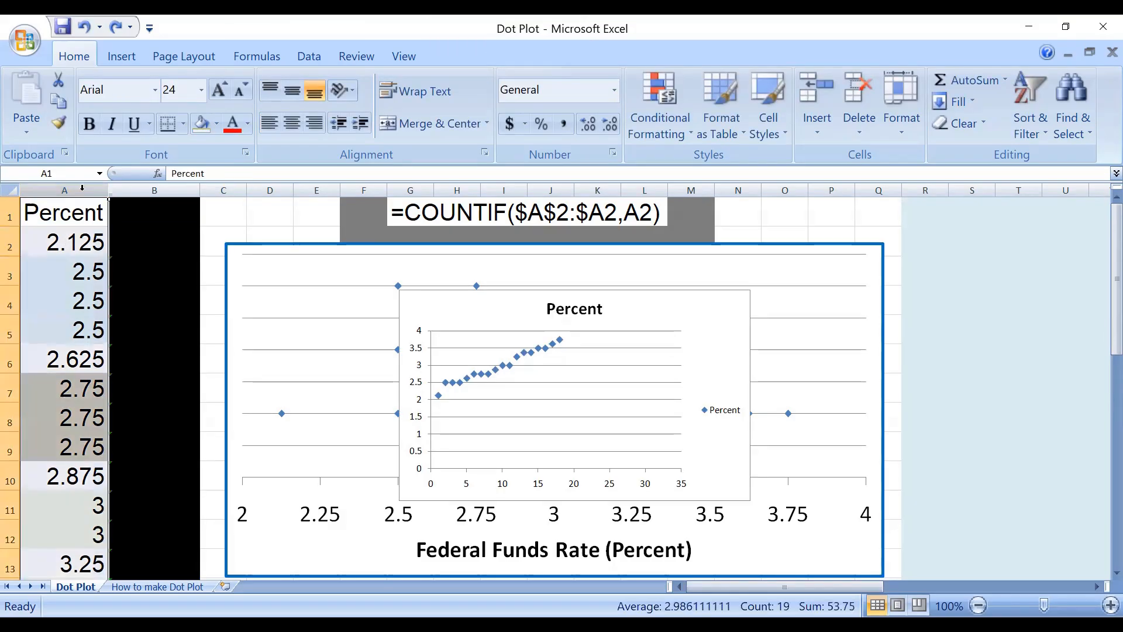
{"action": "left_click", "coordinate": [121, 56]}
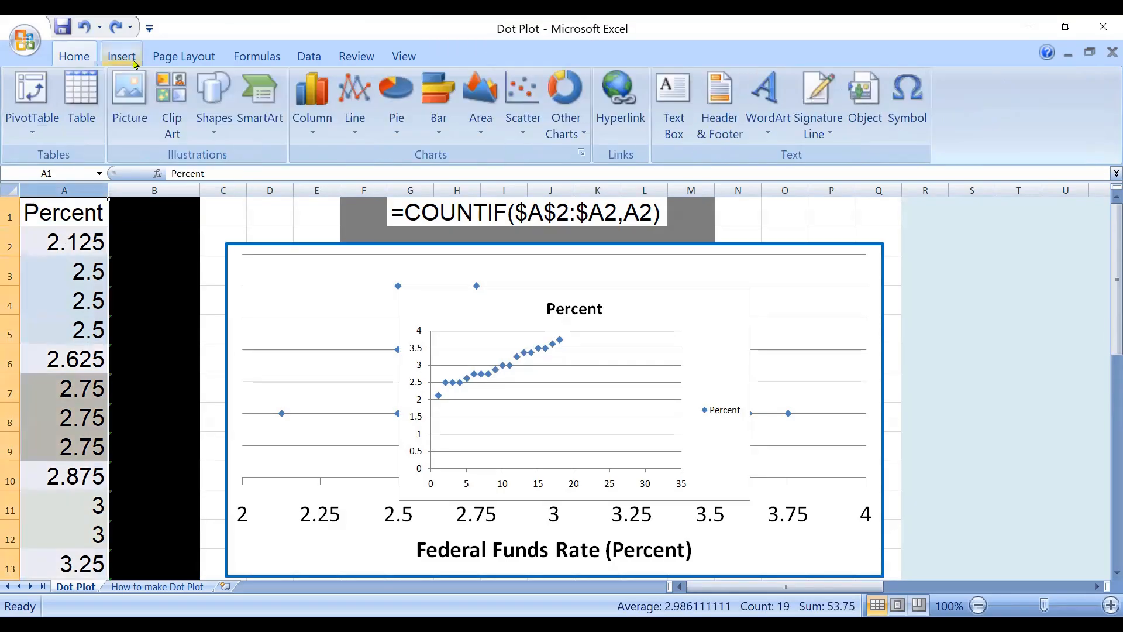
{"action": "left_click", "coordinate": [522, 103]}
{"action": "left_click", "coordinate": [532, 193]}
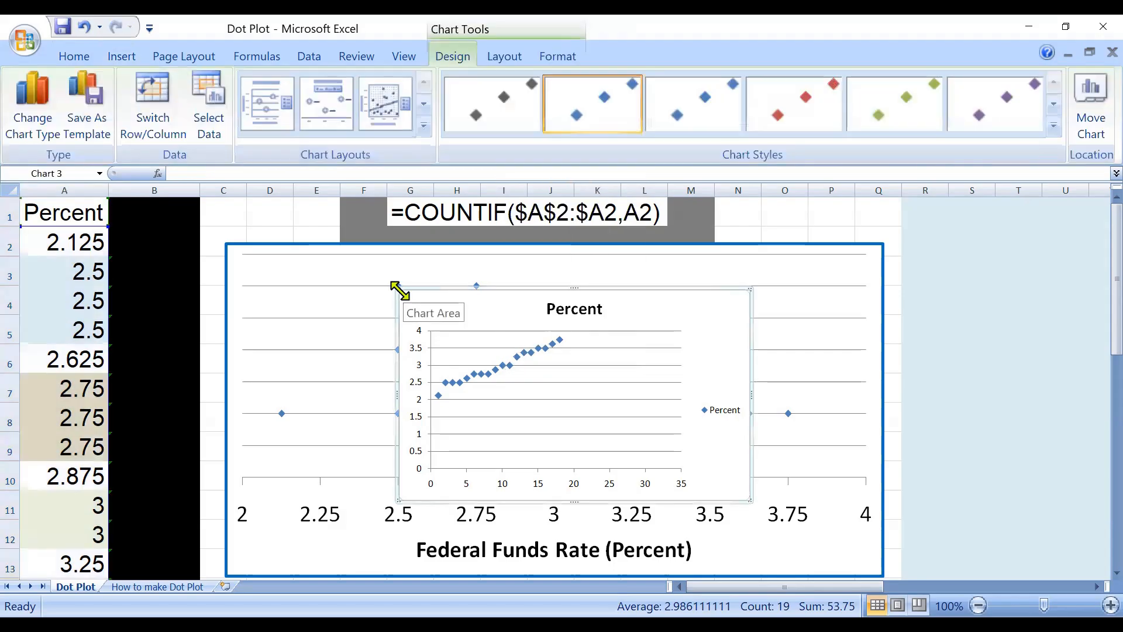
{"action": "left_click_drag", "start_coordinate": [261, 260], "coordinate": [228, 250]}
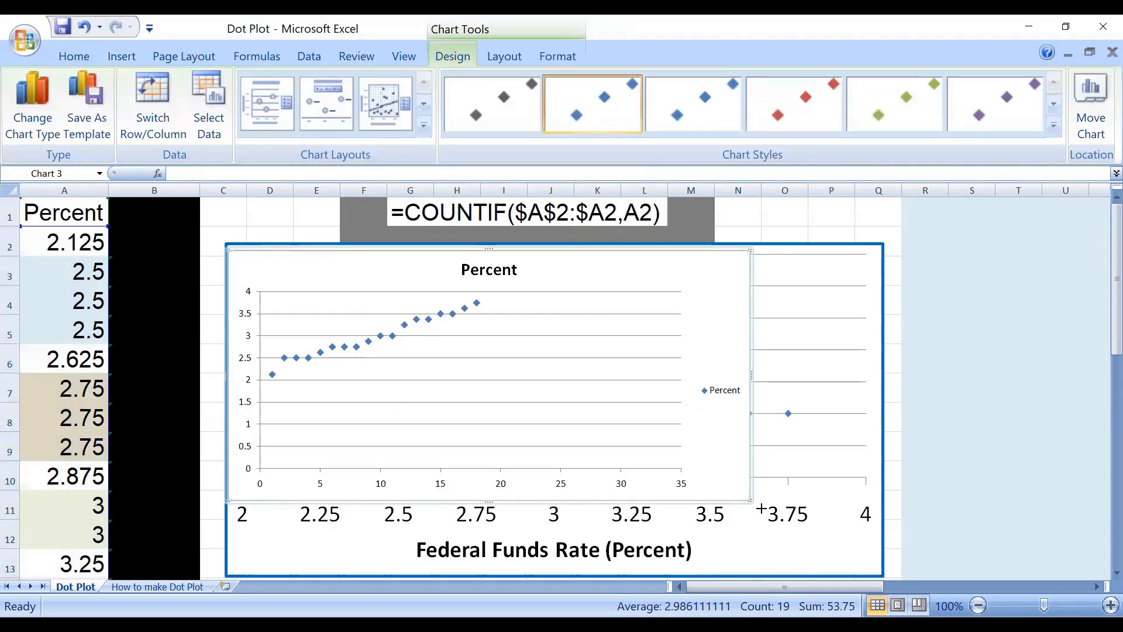
{"action": "left_click_drag", "start_coordinate": [760, 509], "coordinate": [872, 574]}
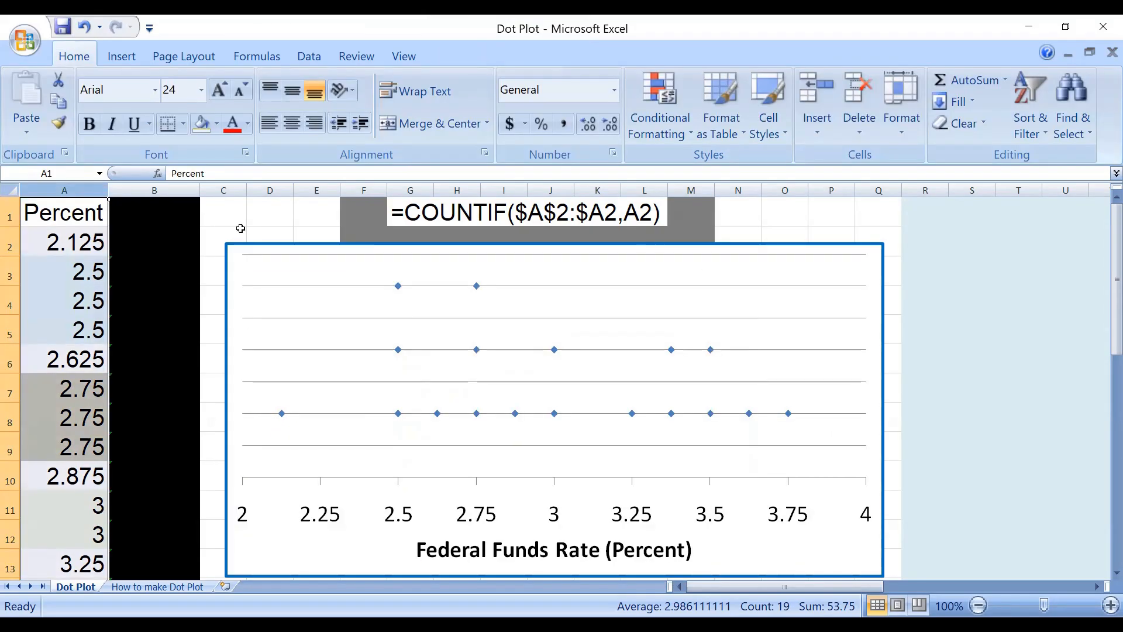
{"action": "left_click", "coordinate": [240, 229]}
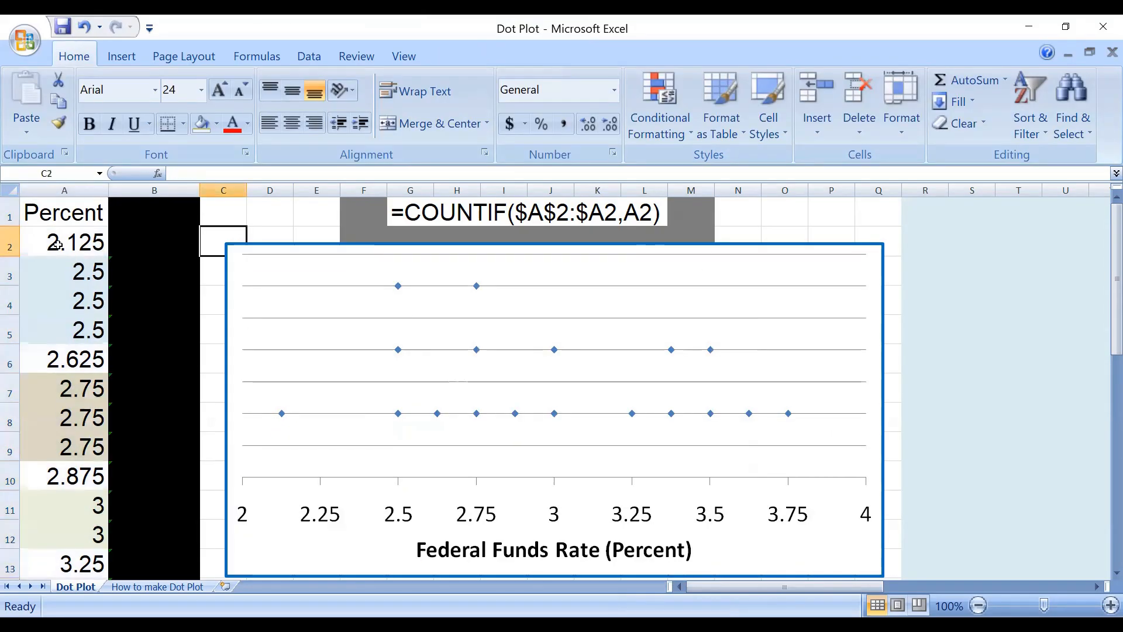
Mark the 2.125 row and the three 2.5 rows with pen strokes, and outline their matching dots in the dot plot.
{"action": "left_click_drag", "start_coordinate": [55, 266], "coordinate": [82, 338]}
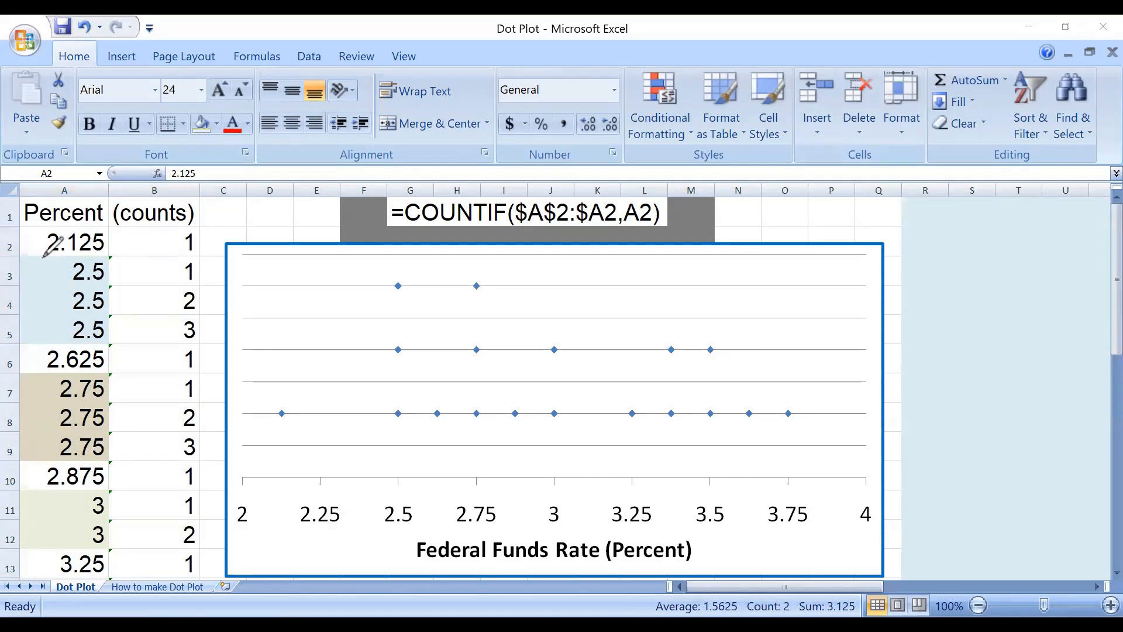
{"action": "left_click_drag", "start_coordinate": [42, 255], "coordinate": [193, 258]}
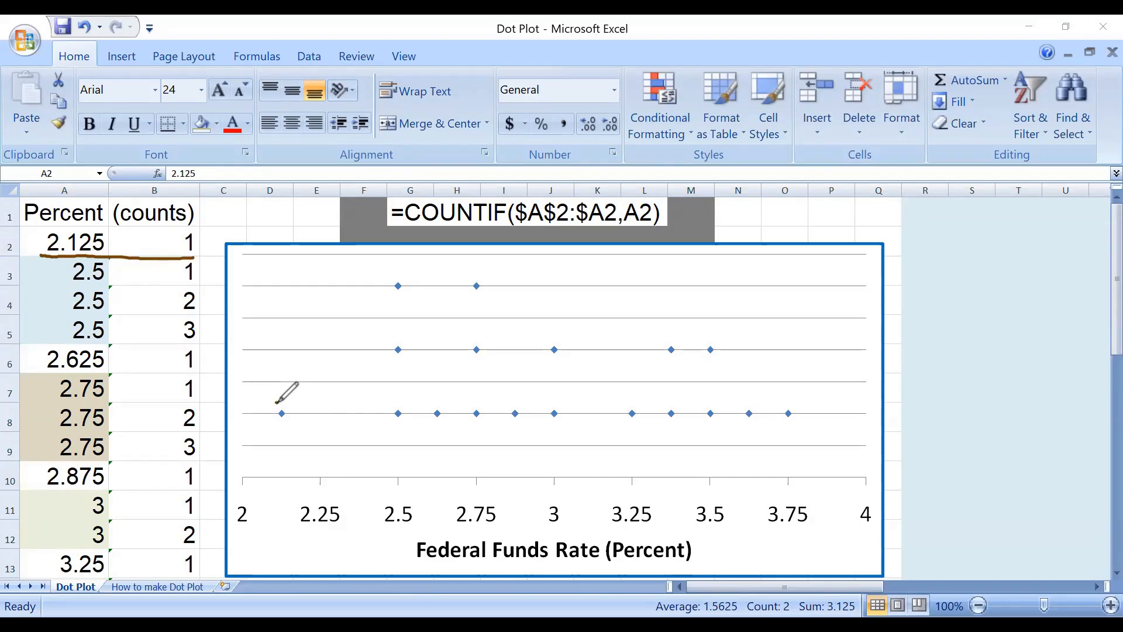
{"action": "left_click_drag", "start_coordinate": [280, 402], "coordinate": [279, 401]}
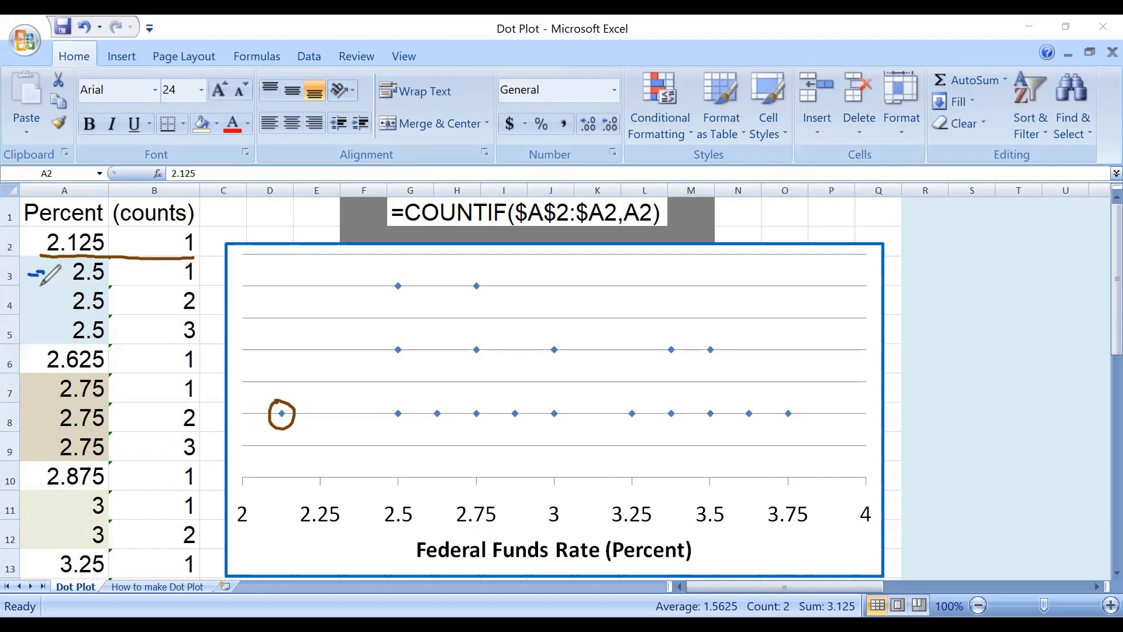
{"action": "mouse_move", "coordinate": [41, 302]}
{"action": "left_mouse_down"}
{"action": "mouse_move", "coordinate": [47, 330]}
{"action": "mouse_move", "coordinate": [104, 345]}
{"action": "mouse_move", "coordinate": [211, 344]}
{"action": "left_mouse_up"}
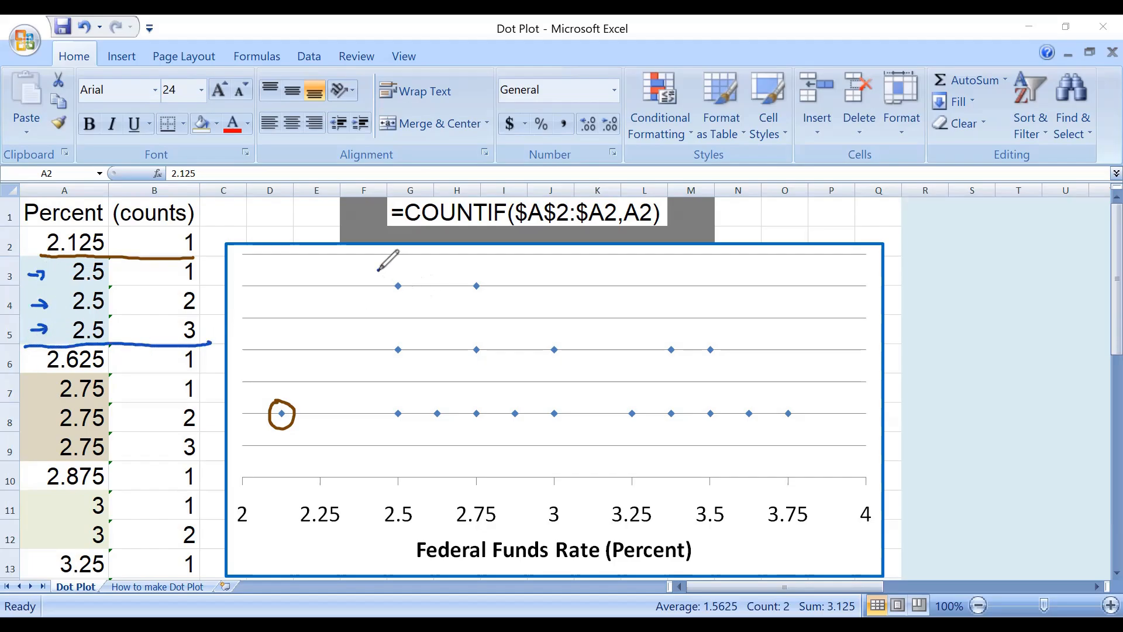
{"action": "mouse_move", "coordinate": [375, 275]}
{"action": "left_mouse_down"}
{"action": "mouse_move", "coordinate": [374, 530]}
{"action": "mouse_move", "coordinate": [418, 528]}
{"action": "mouse_move", "coordinate": [421, 270]}
{"action": "mouse_move", "coordinate": [376, 284]}
{"action": "left_mouse_up"}
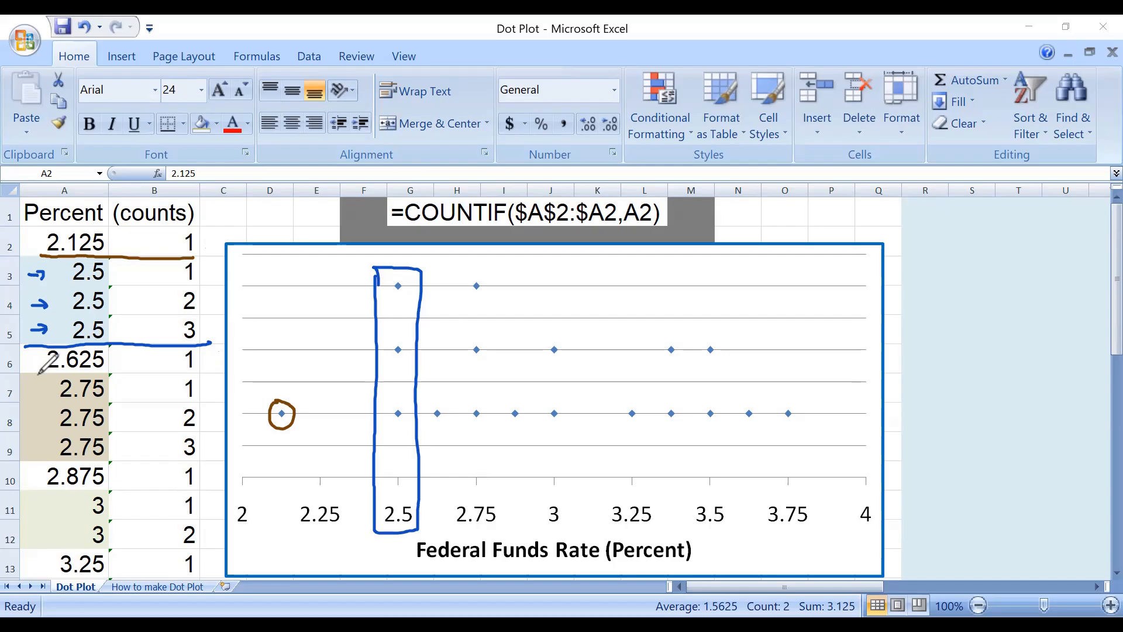
Mark the 2.625 row and the three 2.75 rows with pen strokes, and outline their matching dots in the dot plot.
{"action": "left_click_drag", "start_coordinate": [33, 372], "coordinate": [211, 371]}
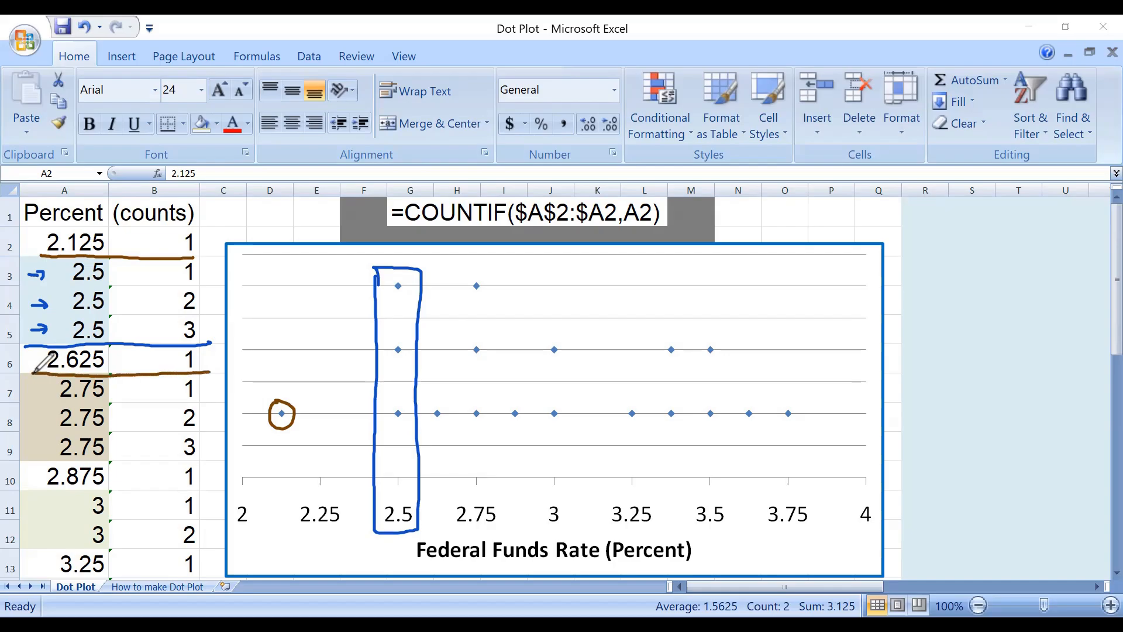
{"action": "left_click_drag", "start_coordinate": [447, 401], "coordinate": [440, 403]}
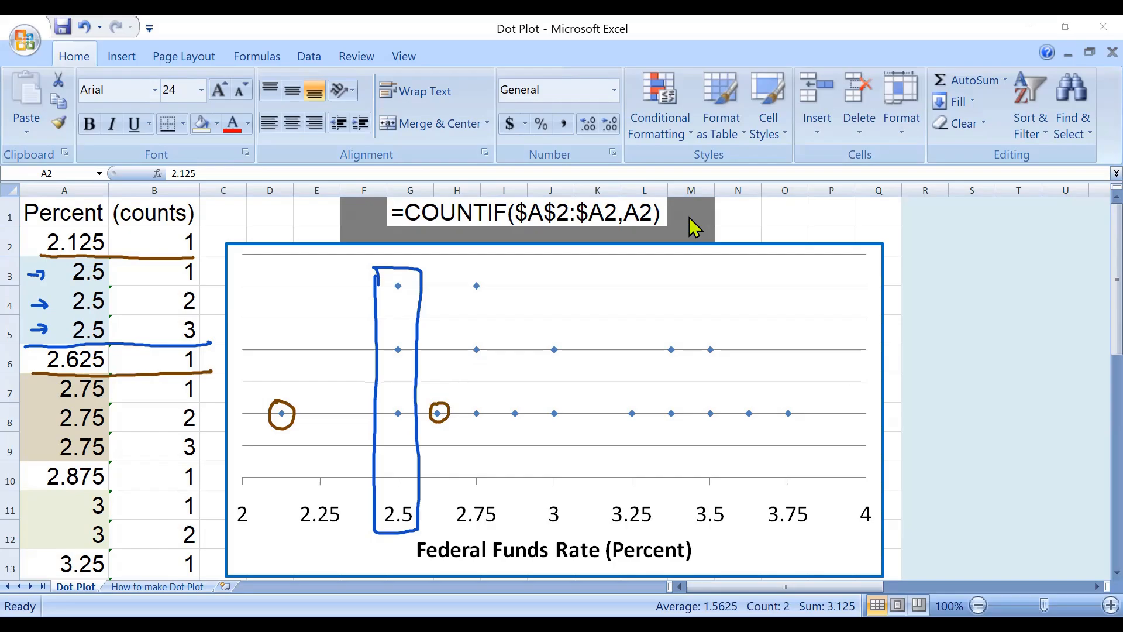
{"action": "mouse_move", "coordinate": [38, 388]}
{"action": "left_mouse_down"}
{"action": "mouse_move", "coordinate": [52, 381]}
{"action": "mouse_move", "coordinate": [49, 435]}
{"action": "mouse_move", "coordinate": [209, 461]}
{"action": "left_mouse_up"}
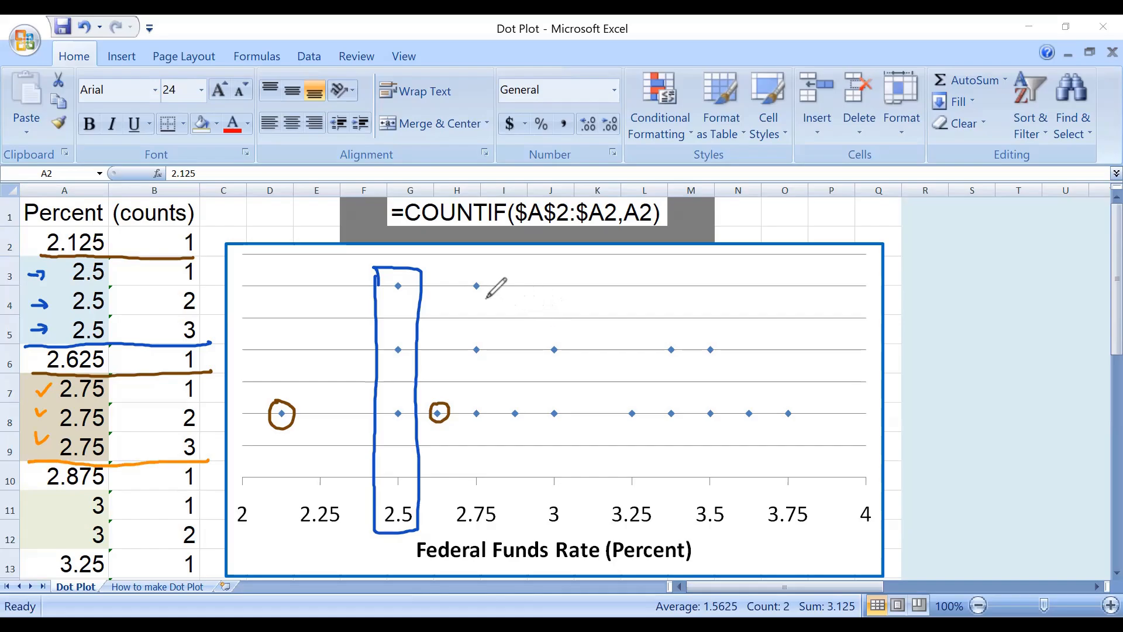
{"action": "mouse_move", "coordinate": [456, 270]}
{"action": "left_mouse_down"}
{"action": "mouse_move", "coordinate": [459, 495]}
{"action": "mouse_move", "coordinate": [497, 523]}
{"action": "mouse_move", "coordinate": [496, 363]}
{"action": "mouse_move", "coordinate": [469, 270]}
{"action": "left_mouse_up"}
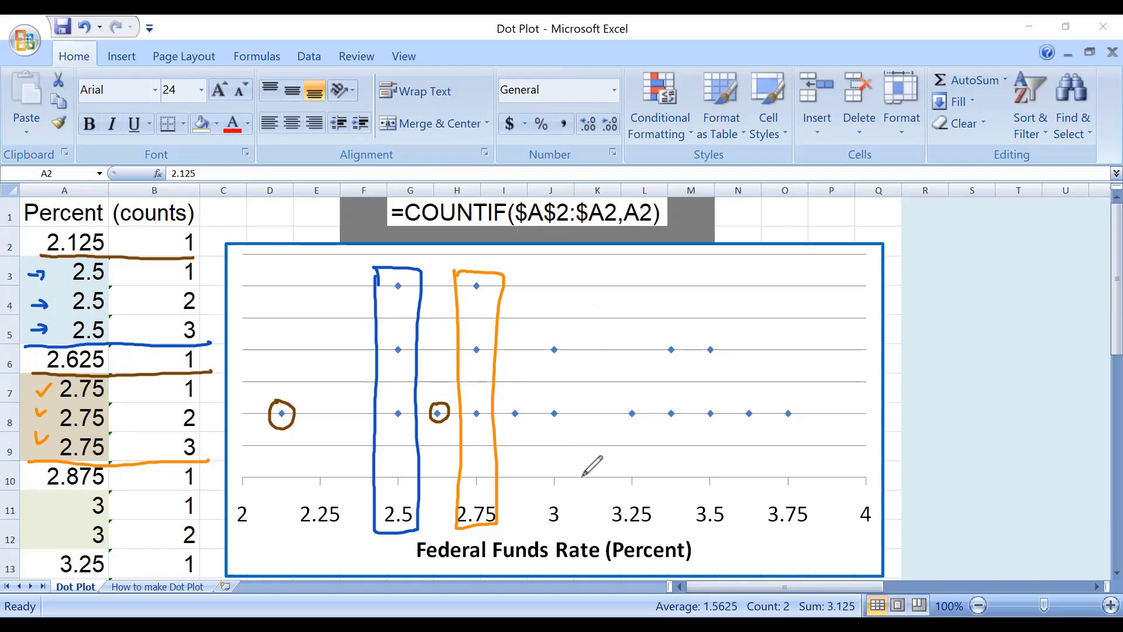
Switch to the How to make Dot Plot sheet and mark the $A$3, $A3 and A3 references in the displayed COUNTIF formula.
{"action": "left_click", "coordinate": [738, 212]}
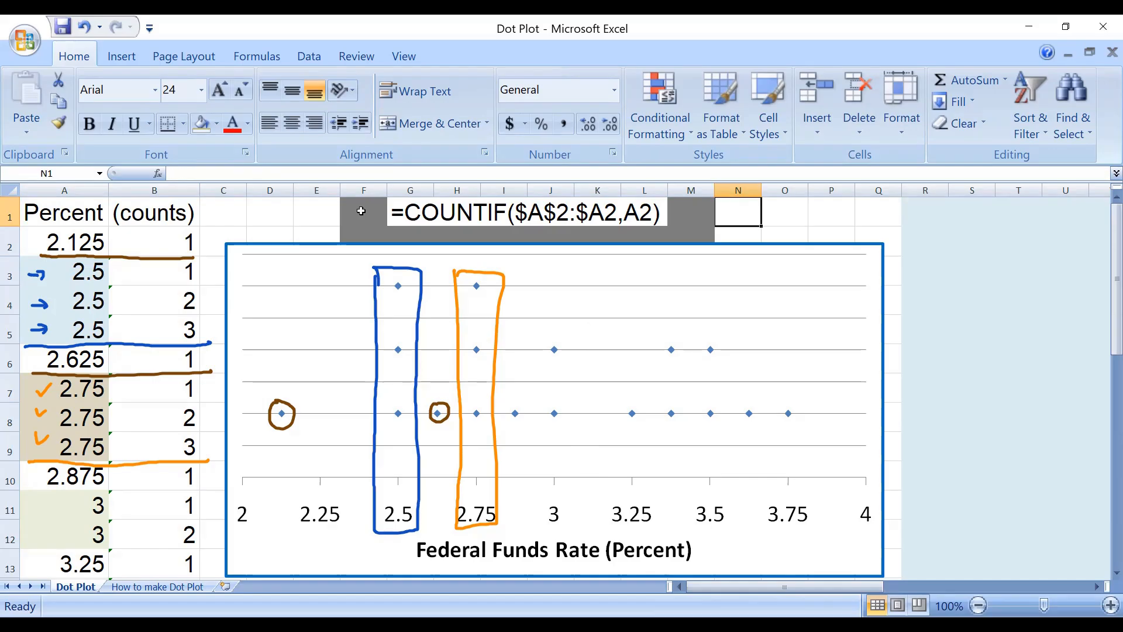
{"action": "left_click_drag", "start_coordinate": [363, 207], "coordinate": [700, 240]}
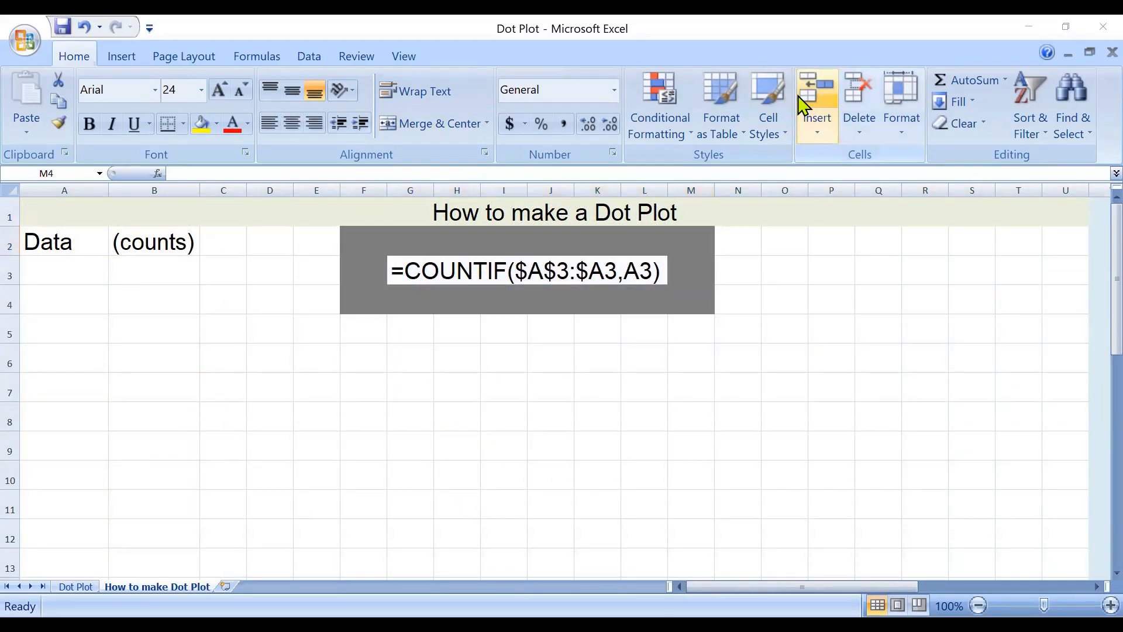
{"action": "left_click_drag", "start_coordinate": [512, 245], "coordinate": [512, 297]}
{"action": "left_click_drag", "start_coordinate": [513, 244], "coordinate": [571, 243]}
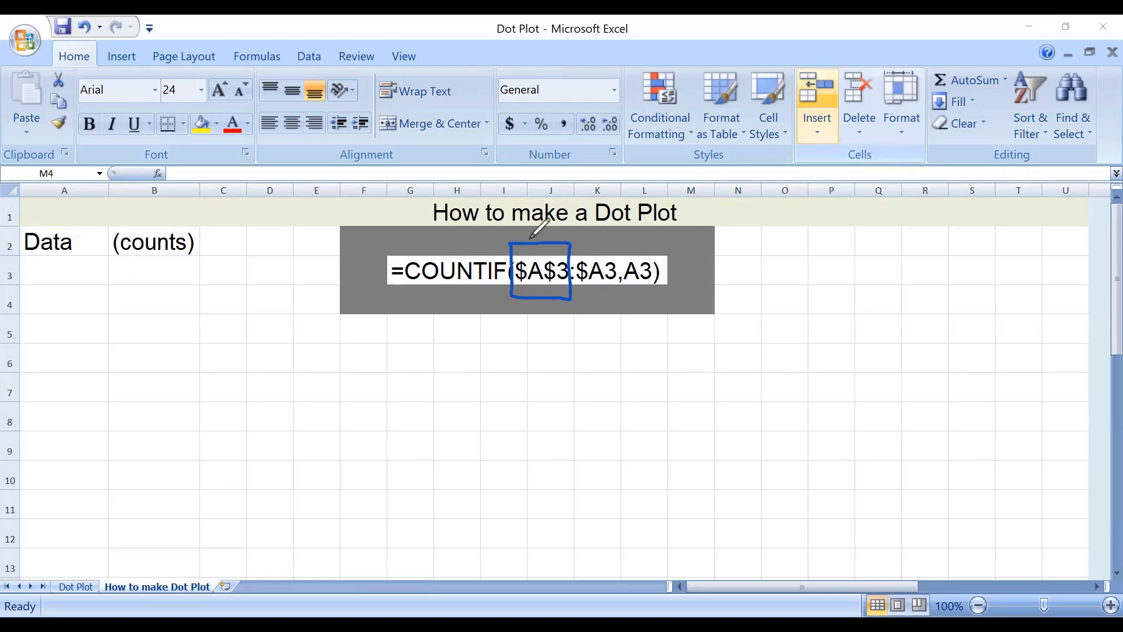
{"action": "left_click_drag", "start_coordinate": [528, 237], "coordinate": [529, 251]}
{"action": "left_click_drag", "start_coordinate": [524, 246], "coordinate": [565, 246]}
{"action": "mouse_move", "coordinate": [520, 313]}
{"action": "left_mouse_down"}
{"action": "mouse_move", "coordinate": [518, 299]}
{"action": "mouse_move", "coordinate": [546, 296]}
{"action": "left_mouse_up"}
{"action": "left_click_drag", "start_coordinate": [583, 309], "coordinate": [582, 293]}
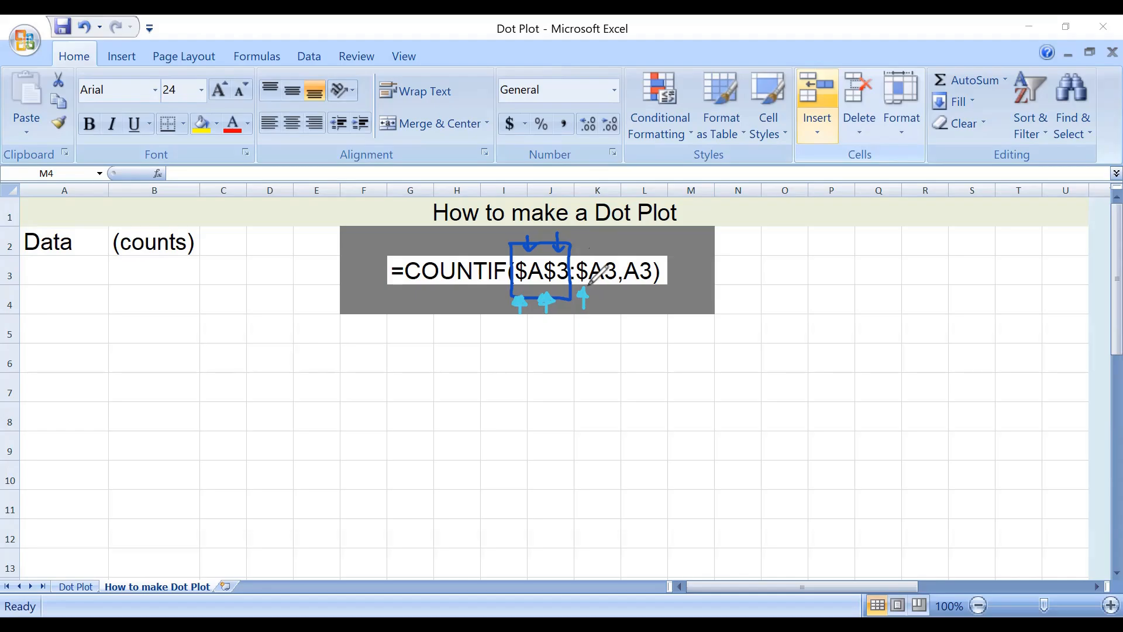
{"action": "left_click_drag", "start_coordinate": [621, 283], "coordinate": [583, 285]}
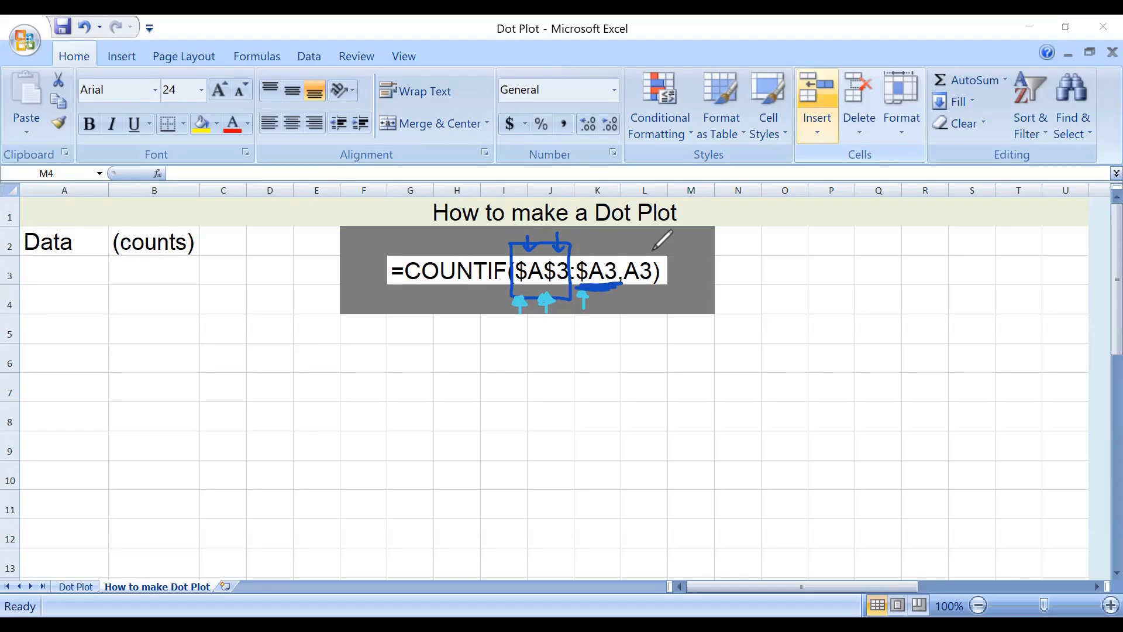
{"action": "mouse_move", "coordinate": [654, 249]}
{"action": "left_mouse_down"}
{"action": "mouse_move", "coordinate": [621, 260]}
{"action": "mouse_move", "coordinate": [660, 254]}
{"action": "left_mouse_up"}
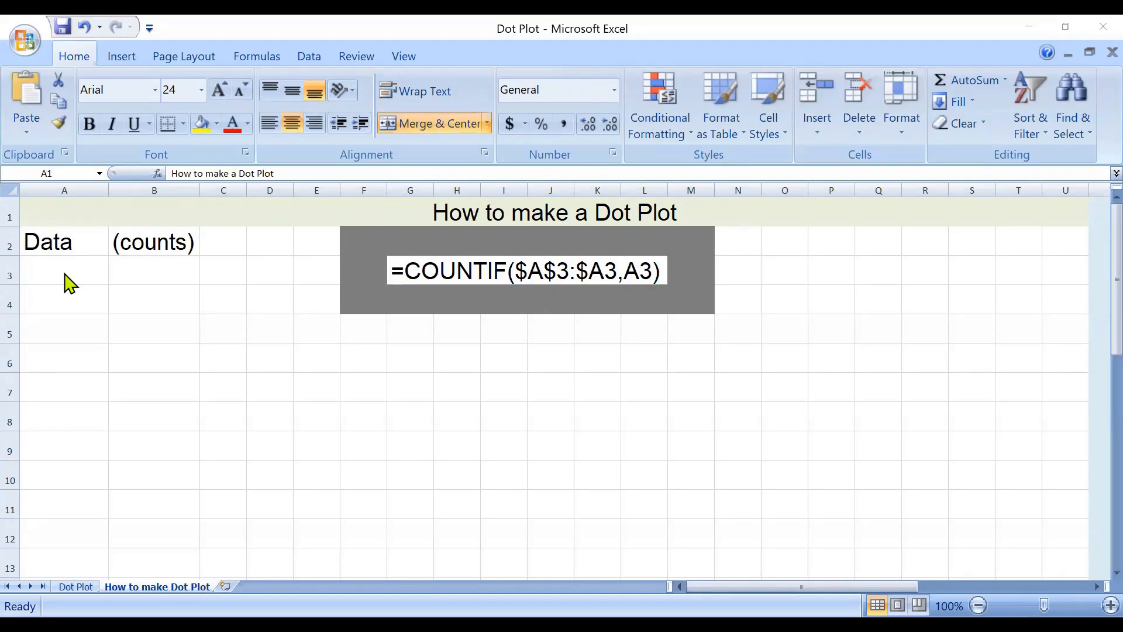
Enter the values 1, 5, 4, 2, 4, 1, 1, 1, 5, 7 and 2 down the Data column in cells A3:A13.
{"action": "left_click", "coordinate": [74, 267]}
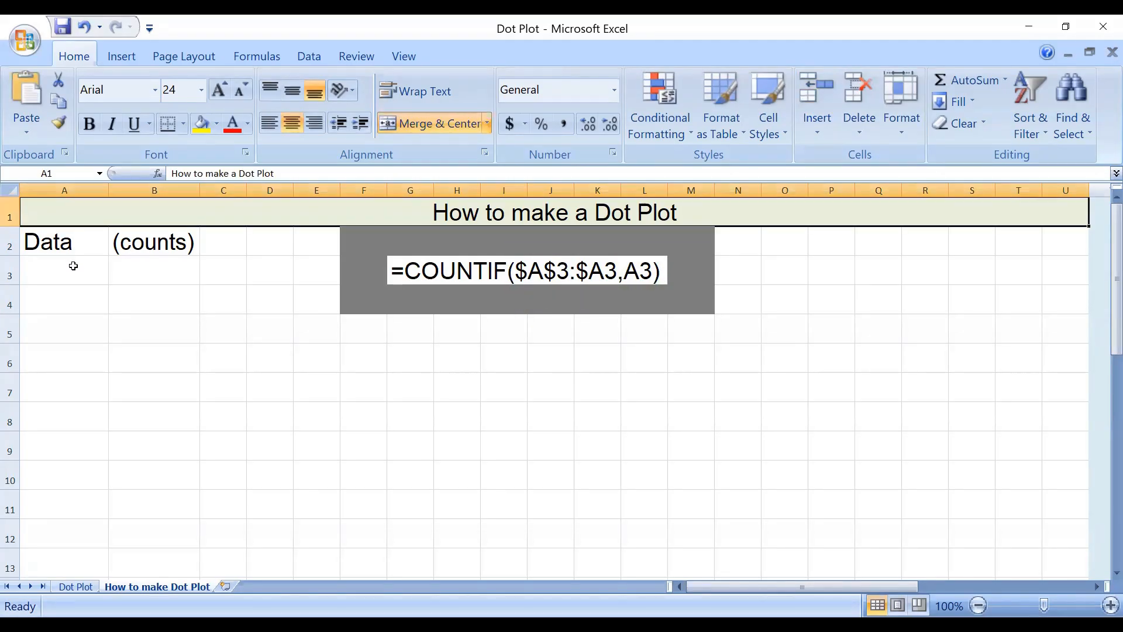
{"action": "left_click", "coordinate": [73, 267]}
{"action": "left_click", "coordinate": [65, 190]}
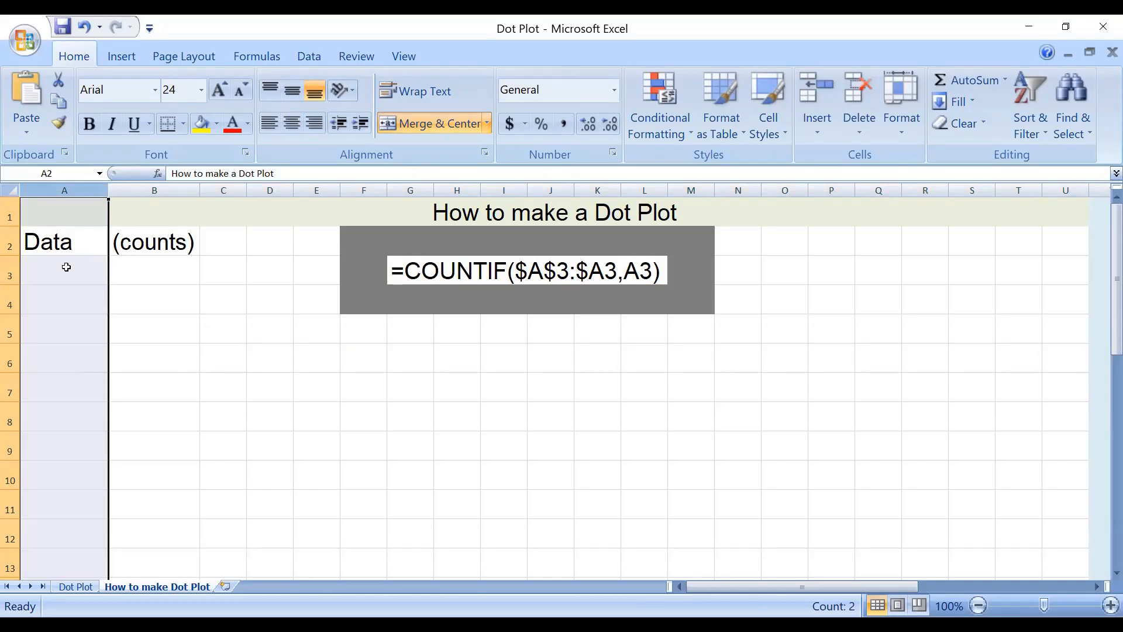
{"action": "left_click", "coordinate": [67, 266]}
{"action": "type", "text": "1"}
{"action": "key", "text": "Return"}
{"action": "type", "text": "5"}
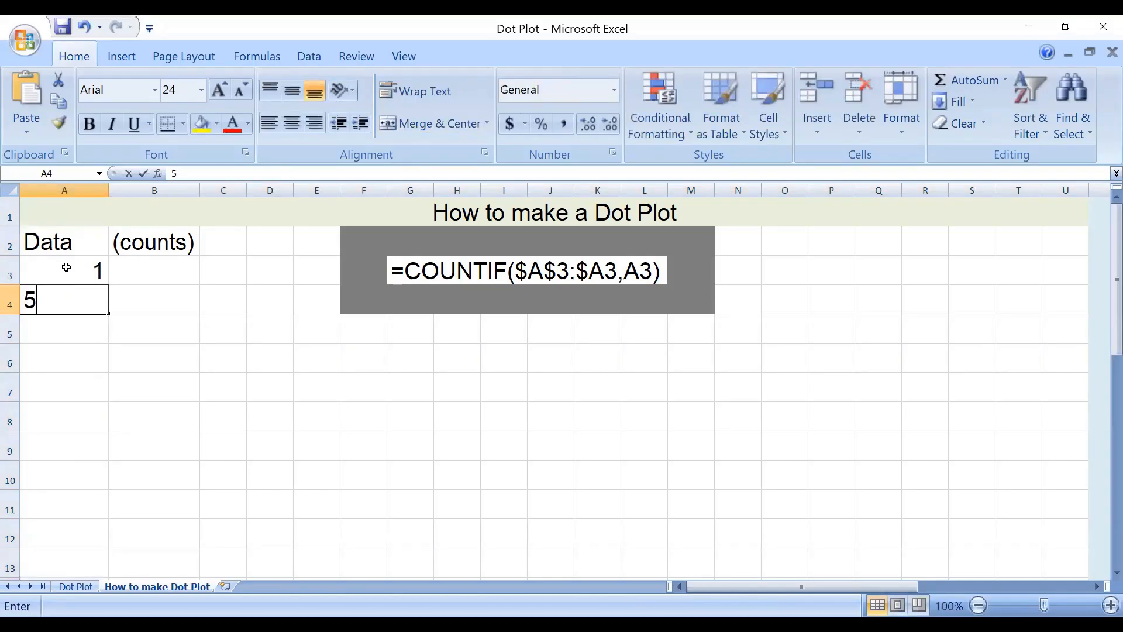
{"action": "key", "text": "Return"}
{"action": "type", "text": "4"}
{"action": "key", "text": "Return"}
{"action": "type", "text": "2"}
{"action": "key", "text": "Return"}
{"action": "type", "text": "4"}
{"action": "key", "text": "Return"}
{"action": "type", "text": "1"}
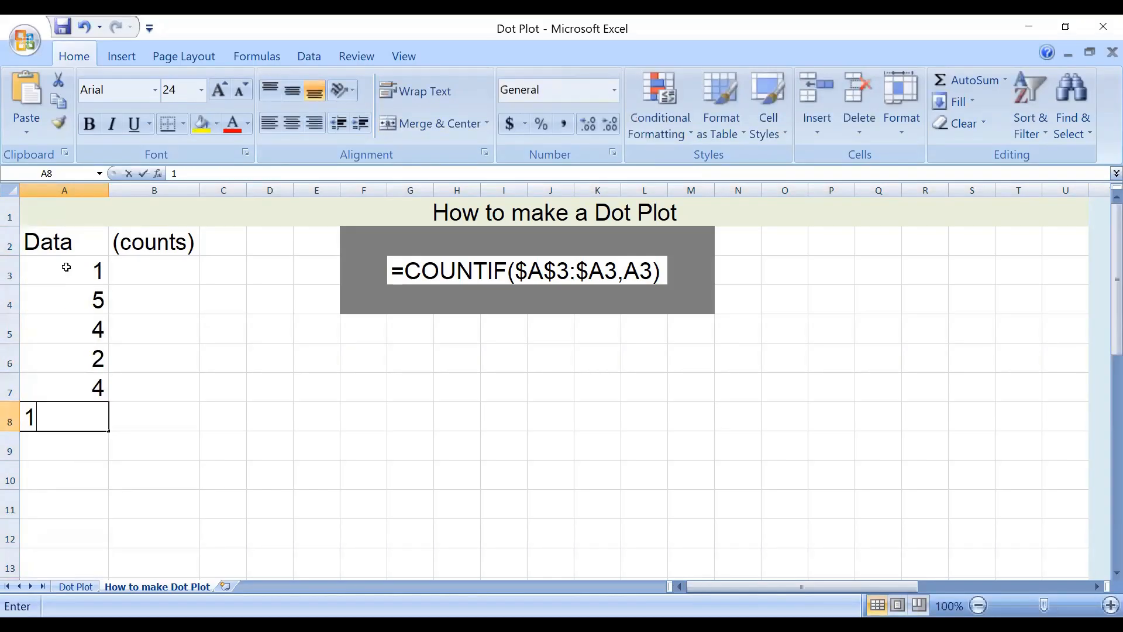
{"action": "key", "text": "Return"}
{"action": "type", "text": "1"}
{"action": "key", "text": "Return"}
{"action": "type", "text": "1"}
{"action": "key", "text": "Return"}
{"action": "type", "text": "5"}
{"action": "key", "text": "Return"}
{"action": "type", "text": "."}
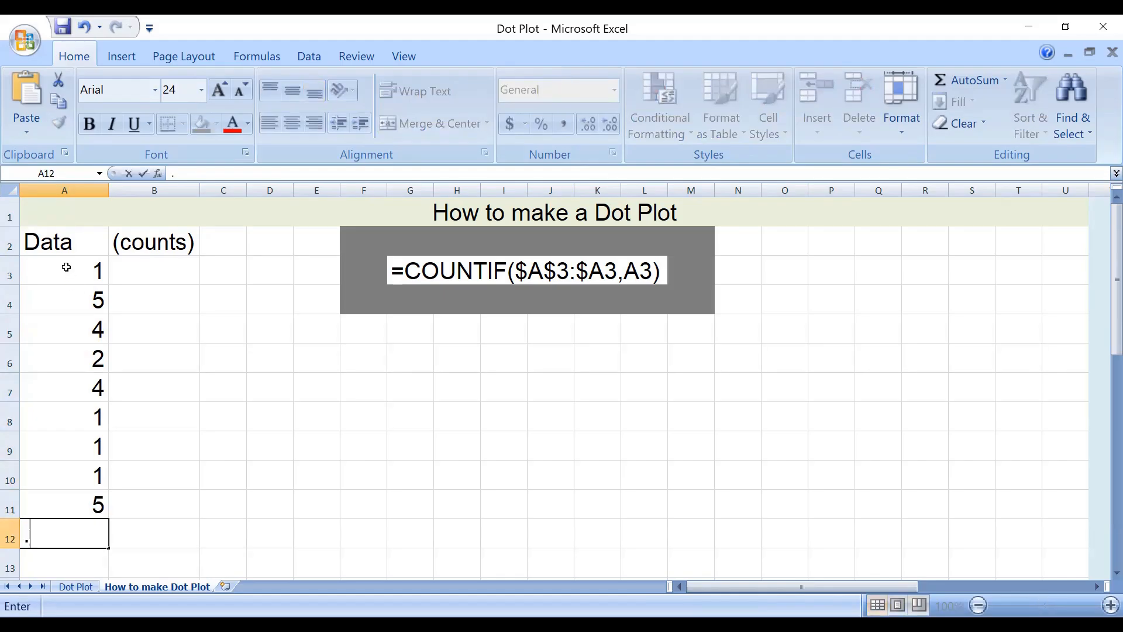
{"action": "type", "text": "7"}
{"action": "key", "text": "Return"}
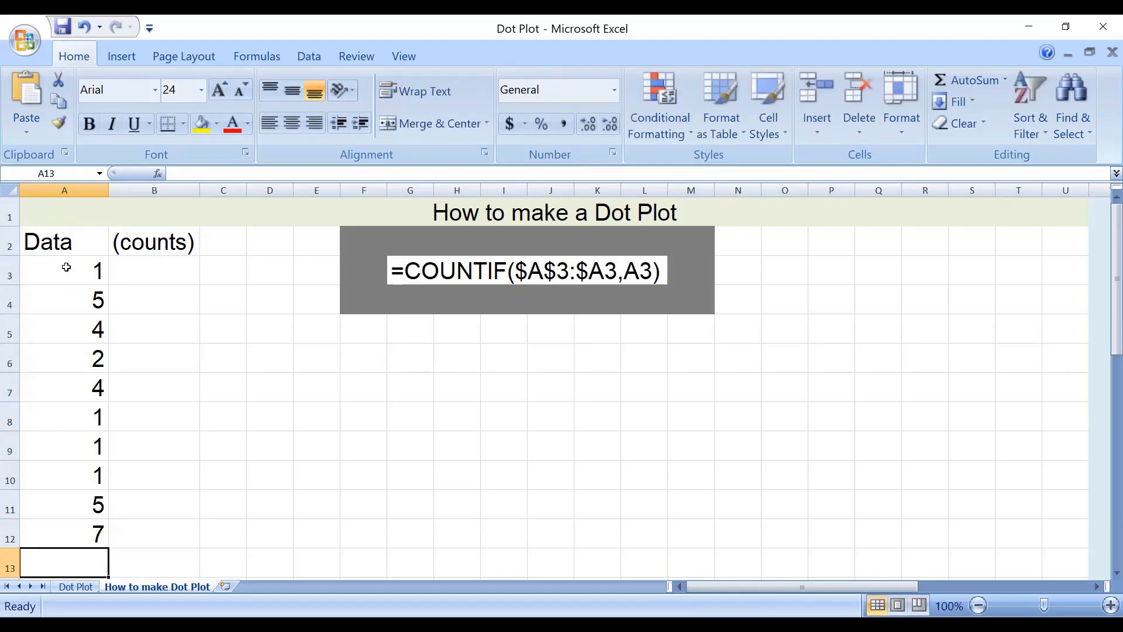
{"action": "type", "text": "2"}
{"action": "left_click", "coordinate": [172, 271]}
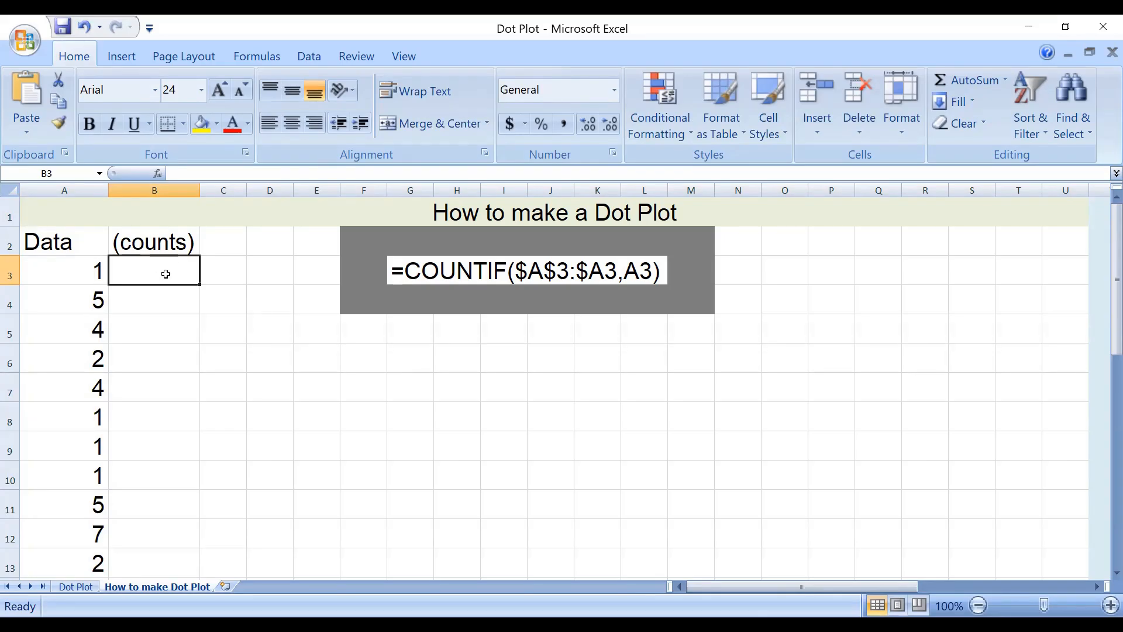
{"action": "key", "text": "Return"}
Fill cells A3:B3 and A8:B10, the rows whose data value is 1, with yellow.
{"action": "left_click_drag", "start_coordinate": [10, 270], "coordinate": [11, 300]}
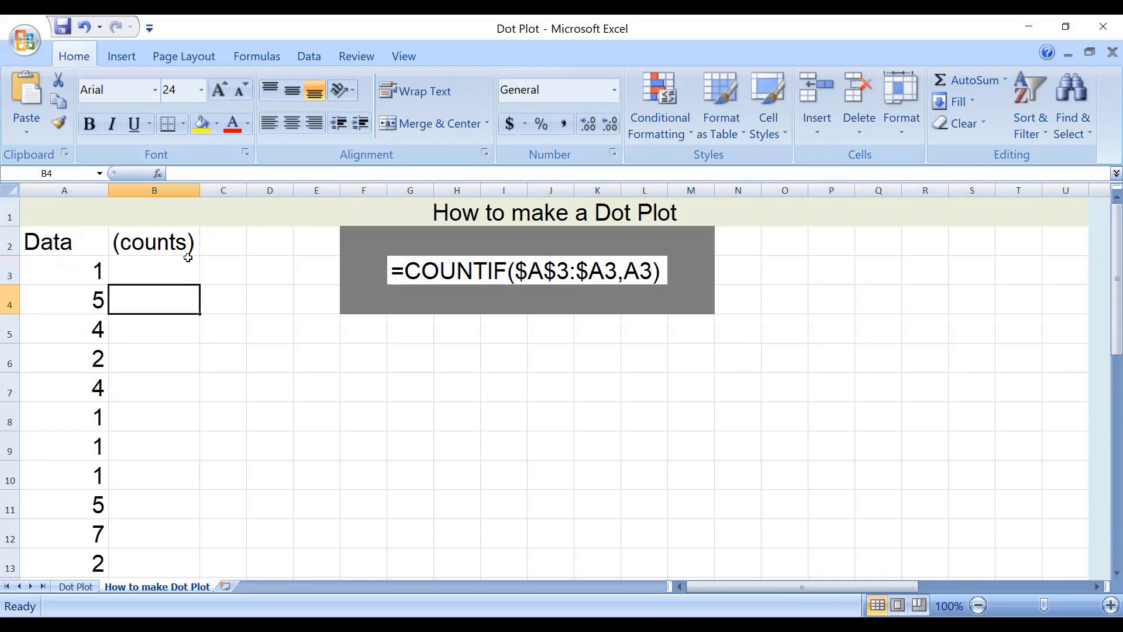
{"action": "left_click_drag", "start_coordinate": [176, 269], "coordinate": [94, 270]}
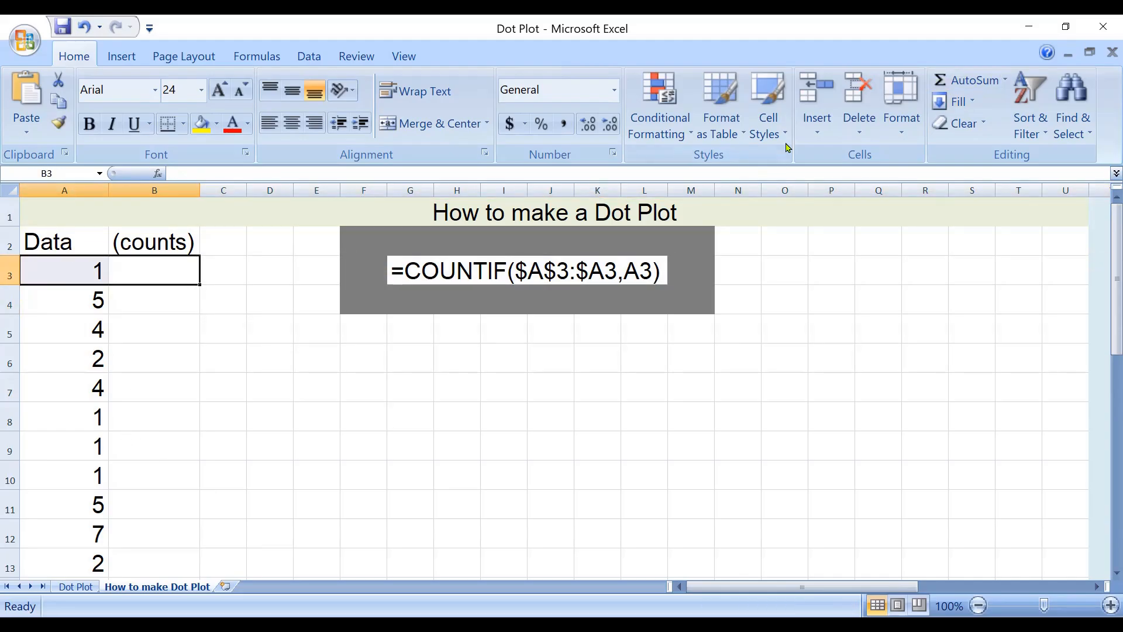
{"action": "left_click", "coordinate": [201, 124]}
{"action": "left_click_drag", "start_coordinate": [94, 416], "coordinate": [152, 475]}
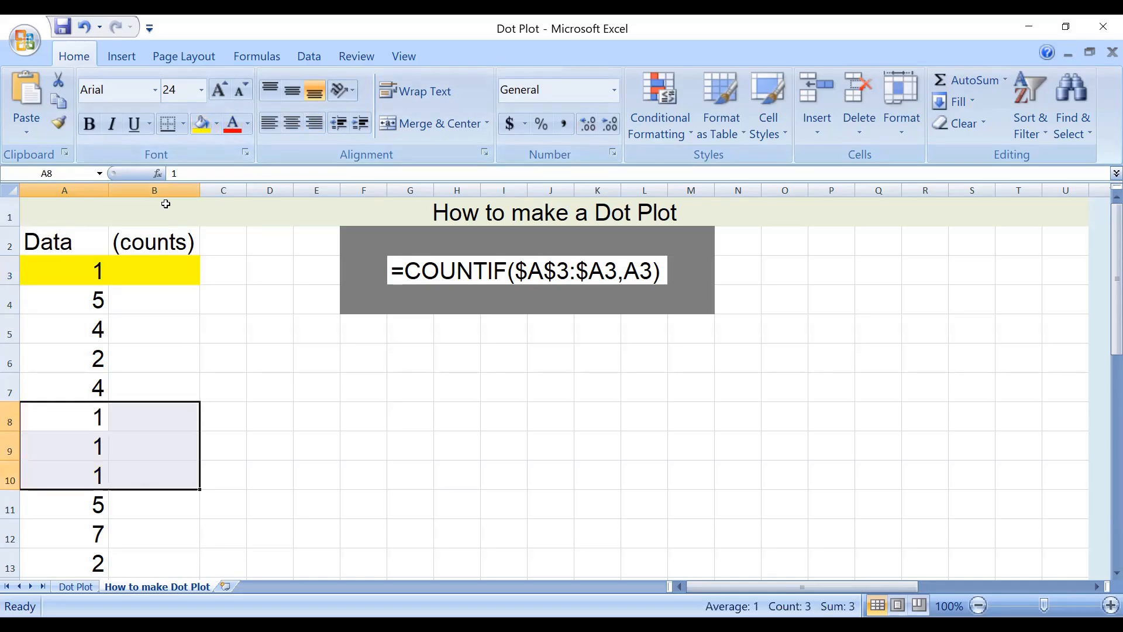
{"action": "left_click", "coordinate": [203, 125]}
Enter the formula =COUNTIF($A$3:$A3,A3) in cell B3.
{"action": "left_click", "coordinate": [176, 272]}
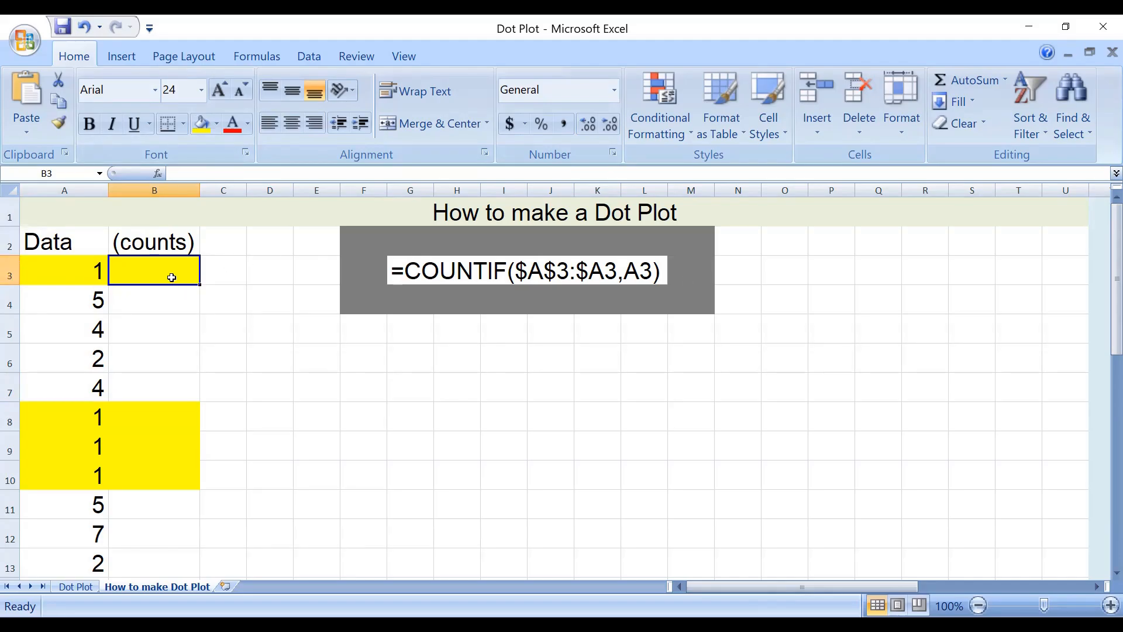
{"action": "type", "text": "=c"}
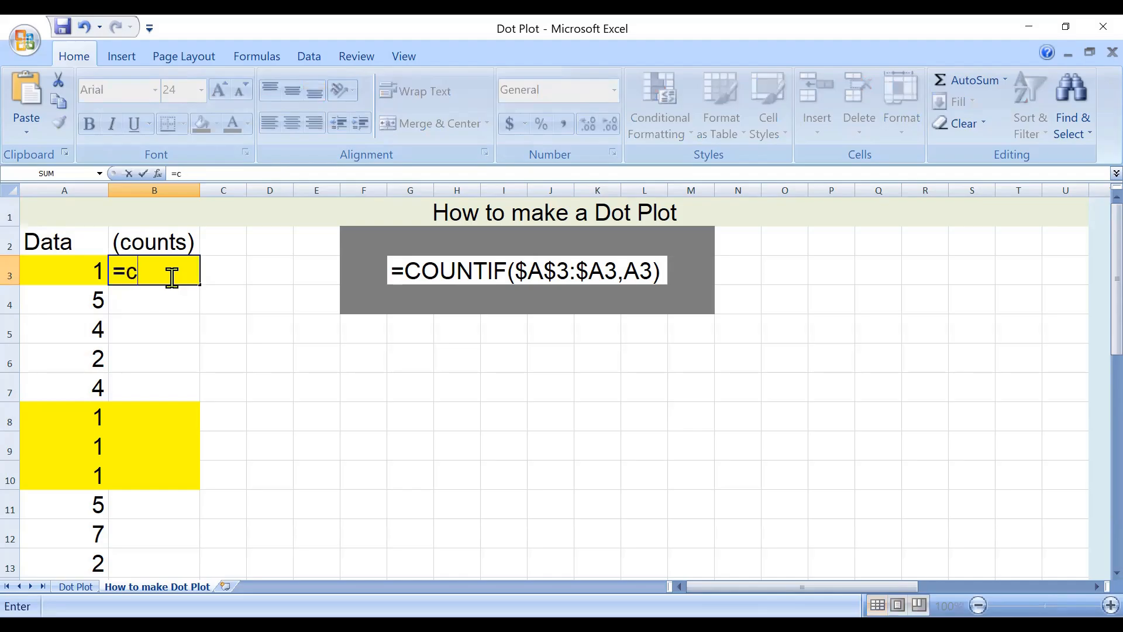
{"action": "type", "text": "ountif"}
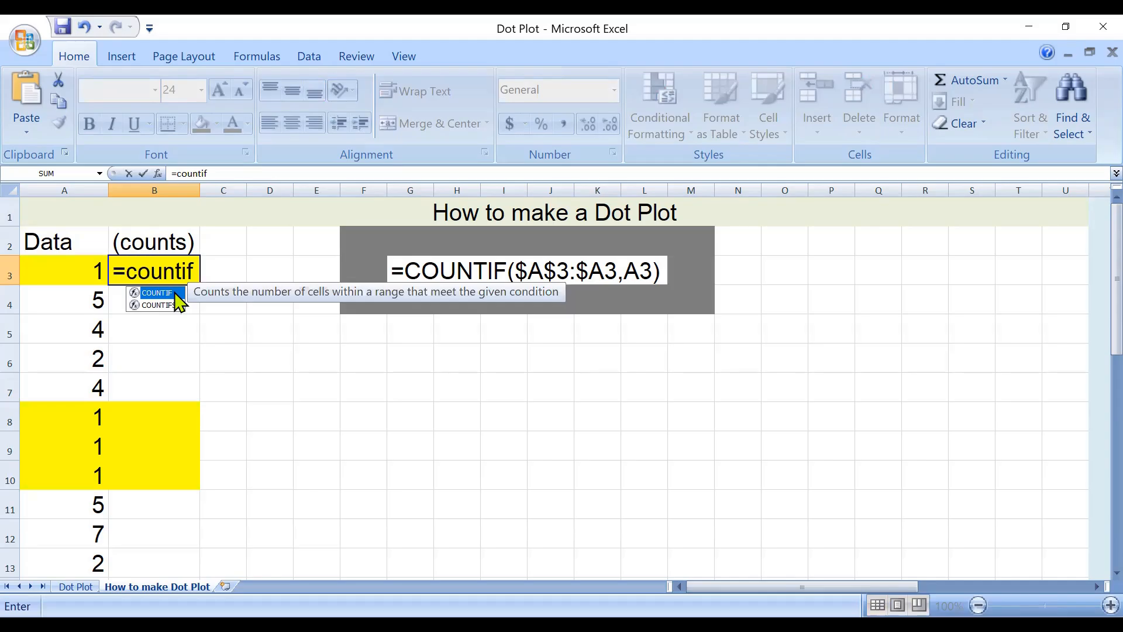
{"action": "double_click", "coordinate": [162, 297]}
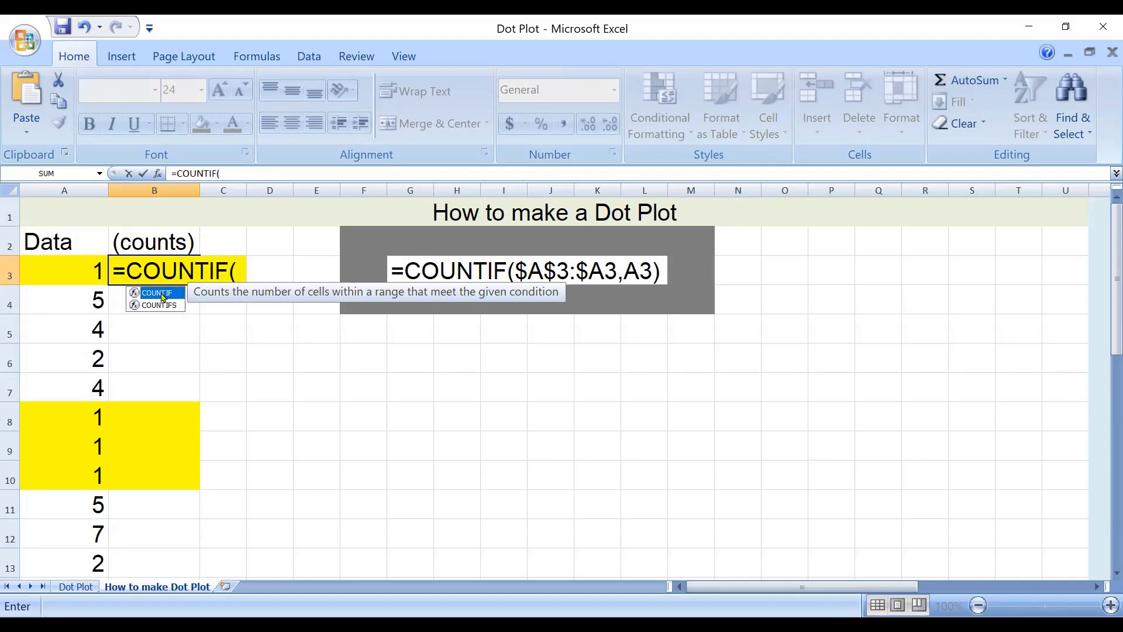
{"action": "type", "text": "$A"}
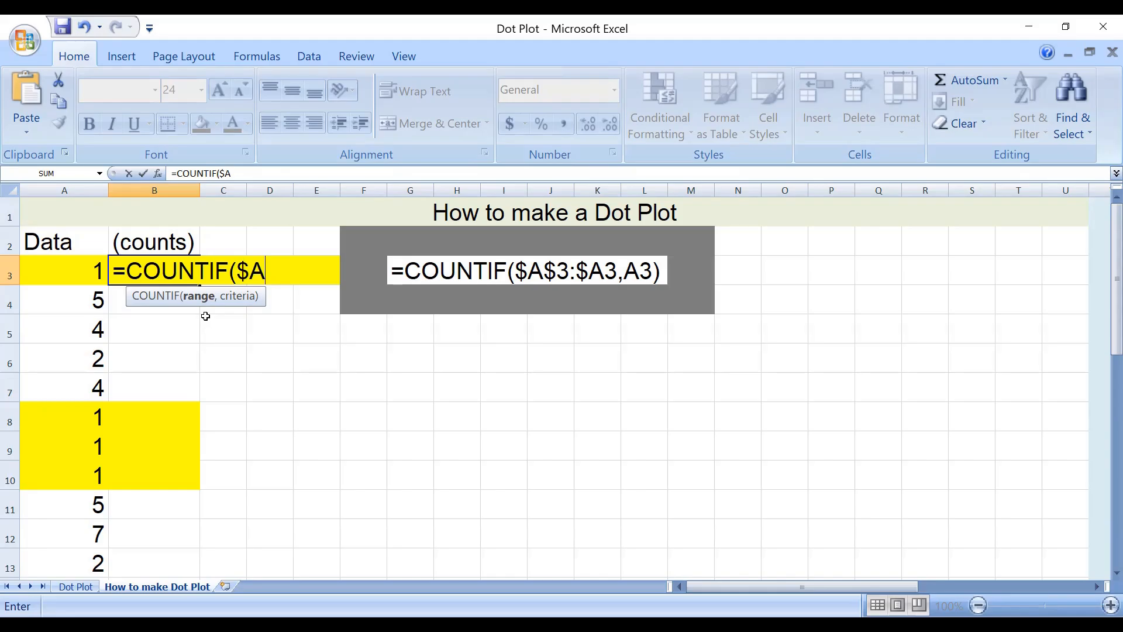
{"action": "type", "text": "$3"}
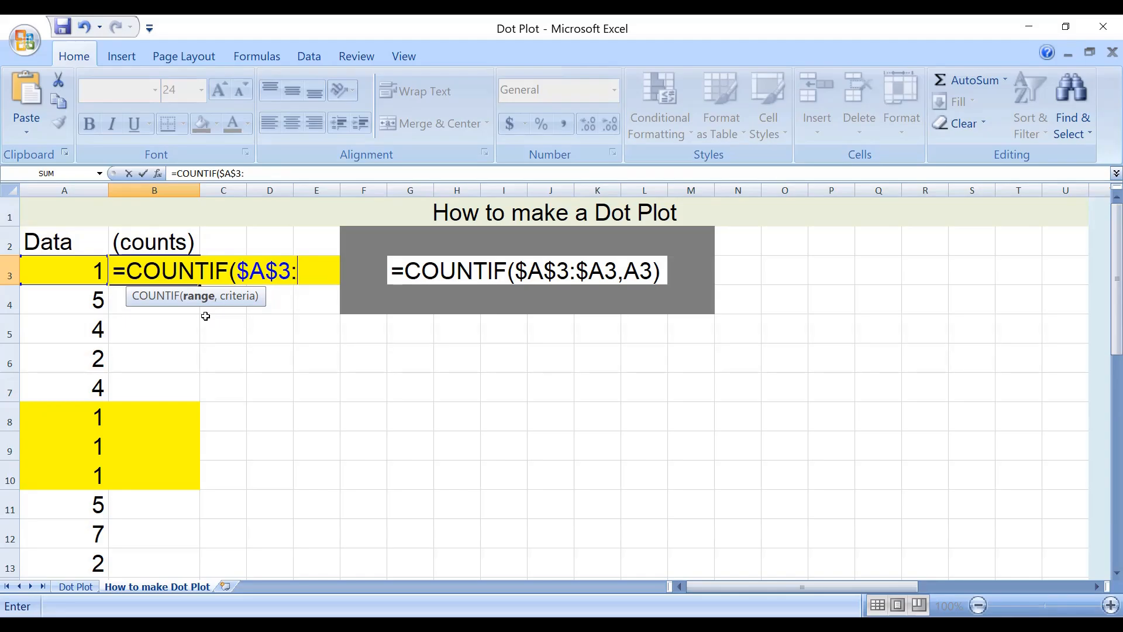
{"action": "type", "text": ":$A3"}
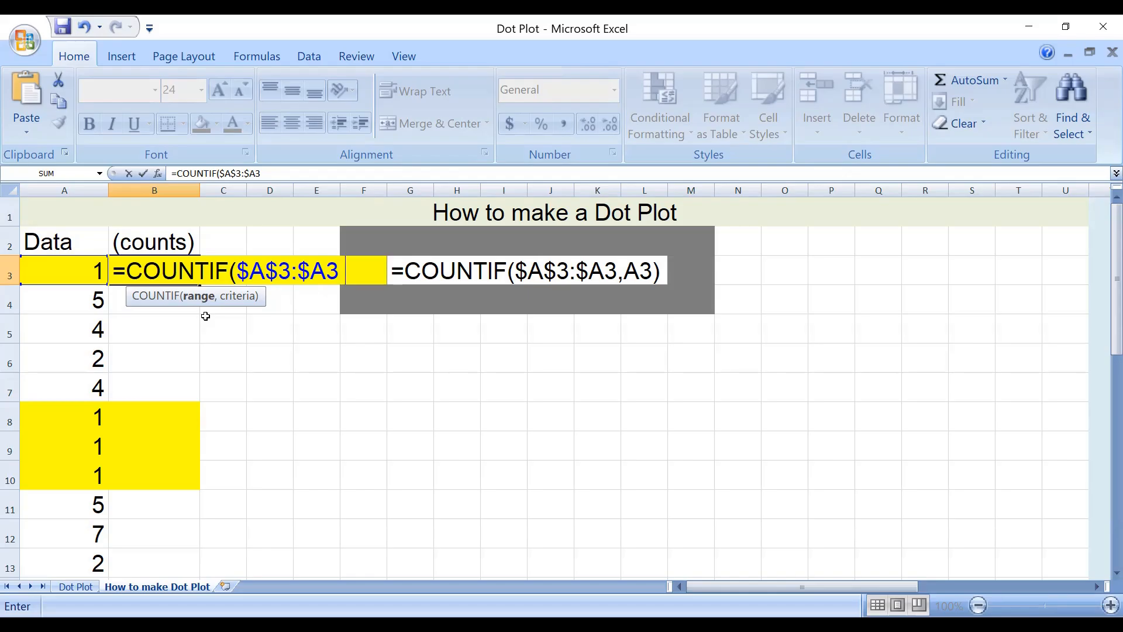
{"action": "type", "text": " ,A"}
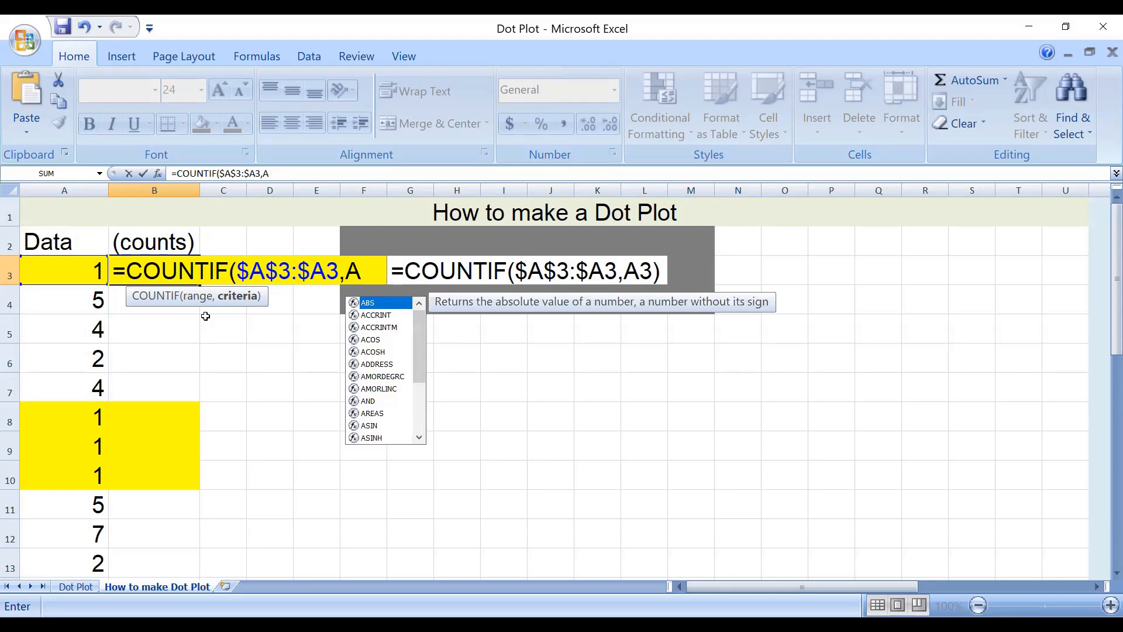
{"action": "type", "text": "3"}
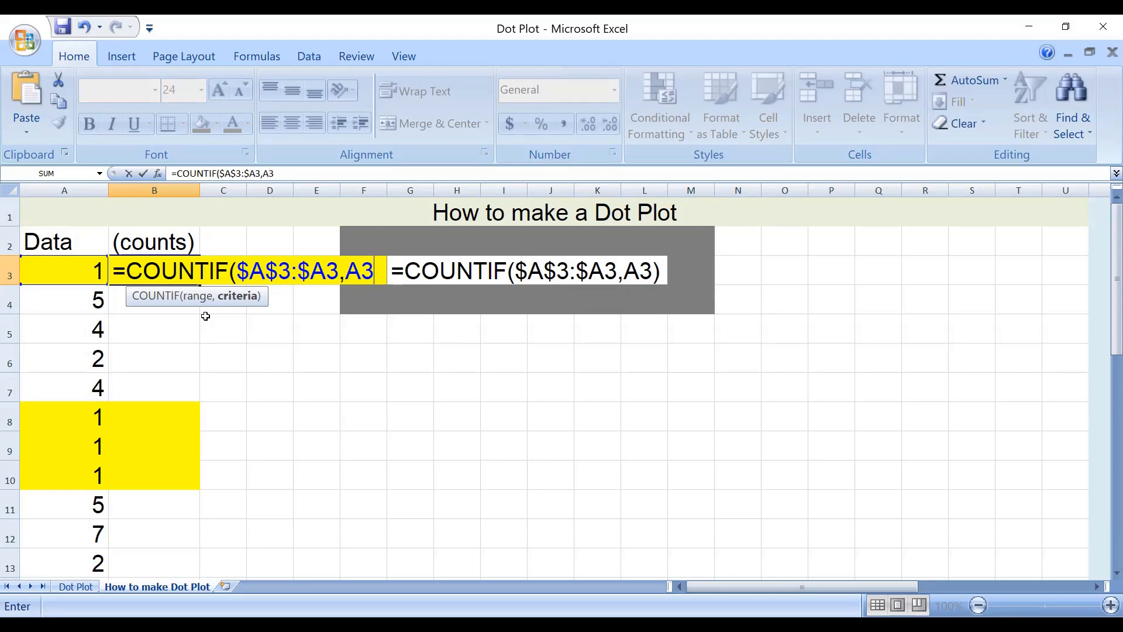
{"action": "key", "text": "Return"}
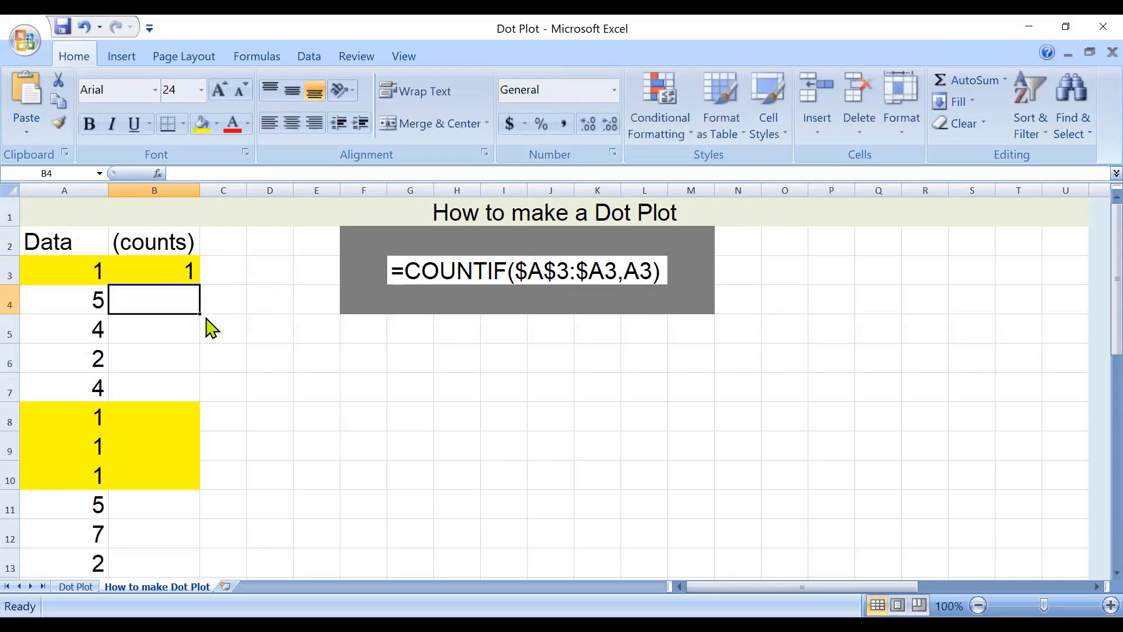
Copy the COUNTIF formula from B3 and paste it into cells B4:B13.
{"action": "left_click", "coordinate": [150, 270]}
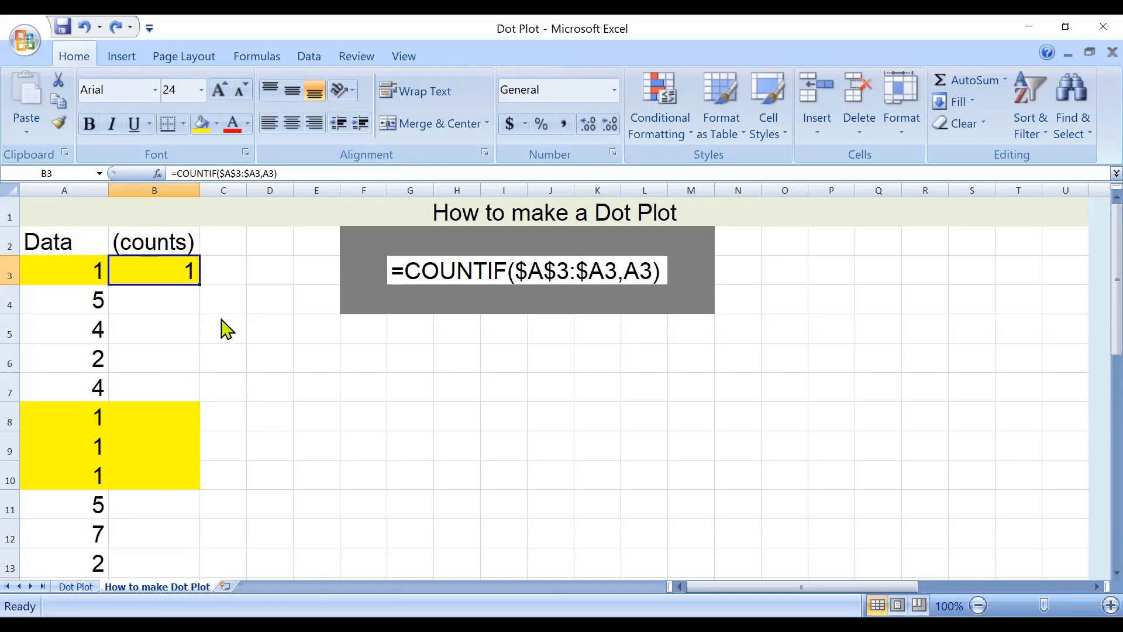
{"action": "key", "text": "ctrl+c"}
{"action": "left_click_drag", "start_coordinate": [154, 299], "coordinate": [176, 502]}
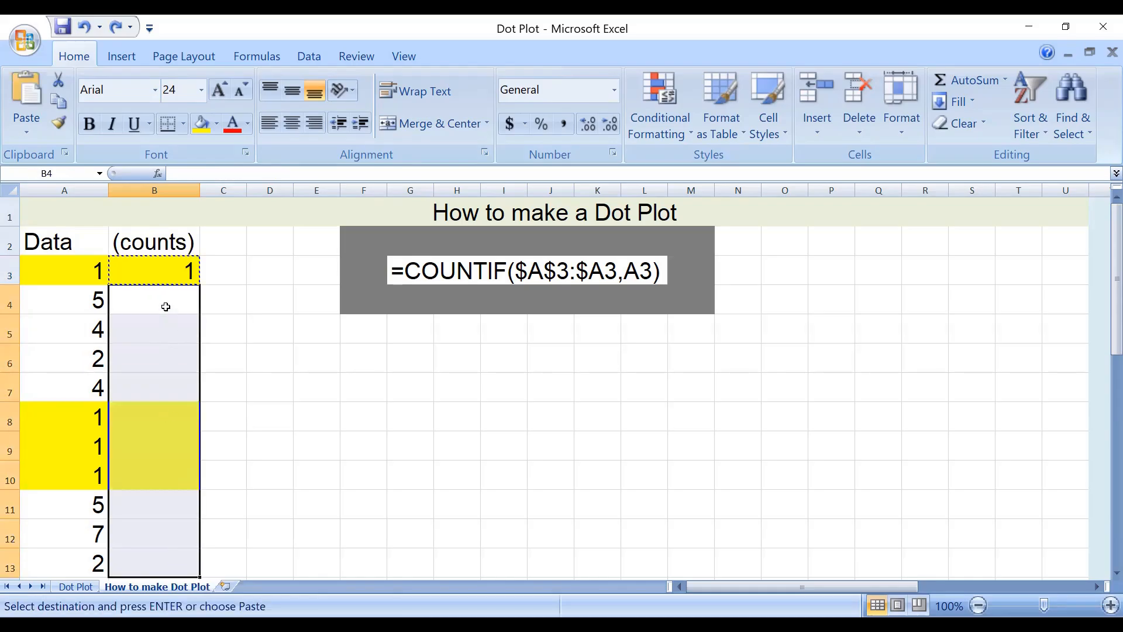
{"action": "right_click", "coordinate": [242, 338]}
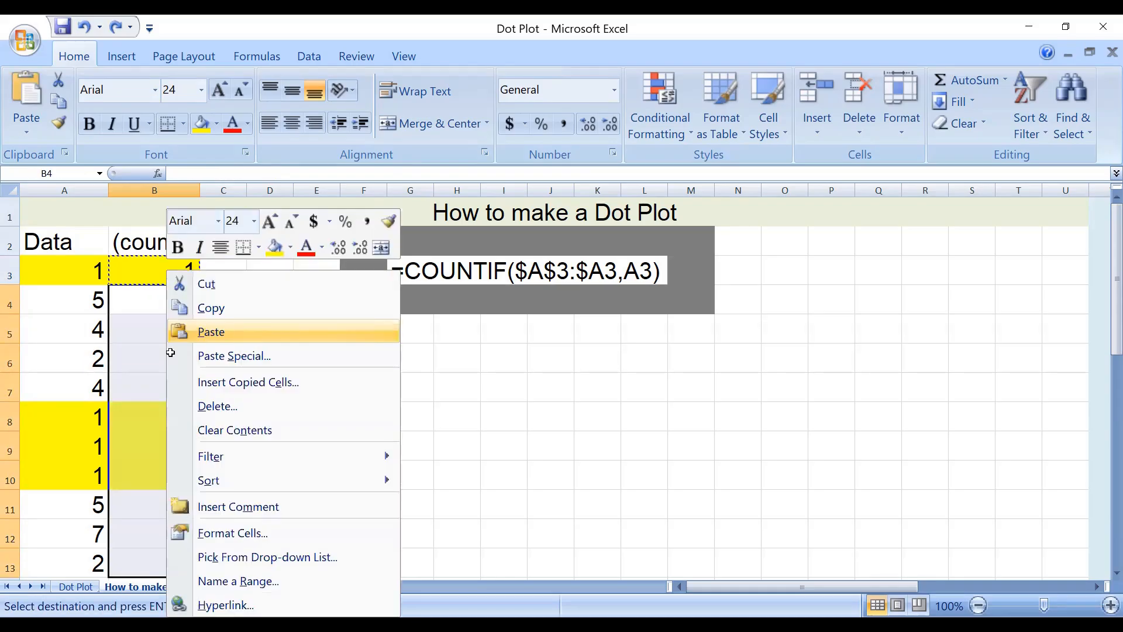
{"action": "left_click", "coordinate": [187, 332]}
{"action": "left_click", "coordinate": [234, 475]}
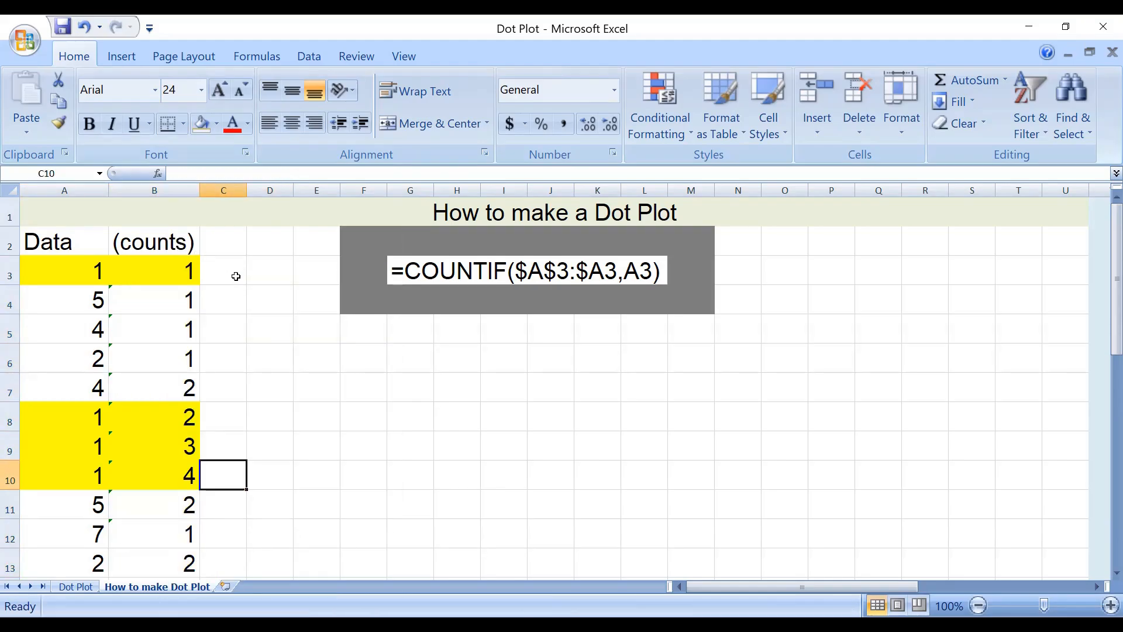
Examine the running count and its copied COUNTIF formula in cell B10.
{"action": "left_click_drag", "start_coordinate": [79, 268], "coordinate": [54, 266]}
{"action": "left_click", "coordinate": [187, 481]}
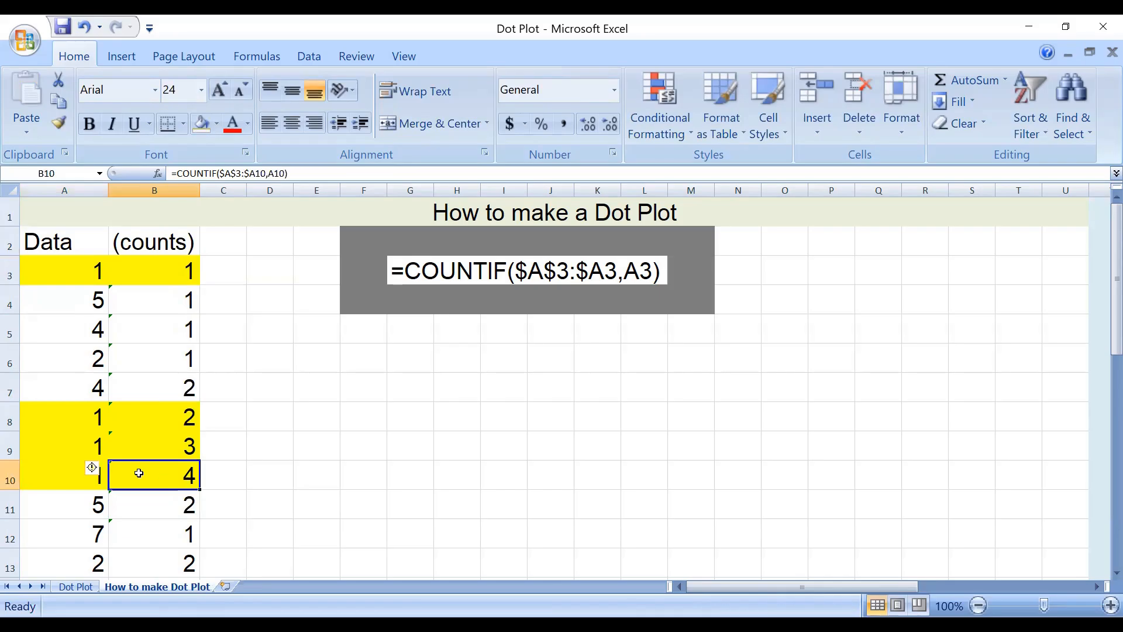
{"action": "left_click", "coordinate": [331, 484]}
{"action": "left_click", "coordinate": [299, 310]}
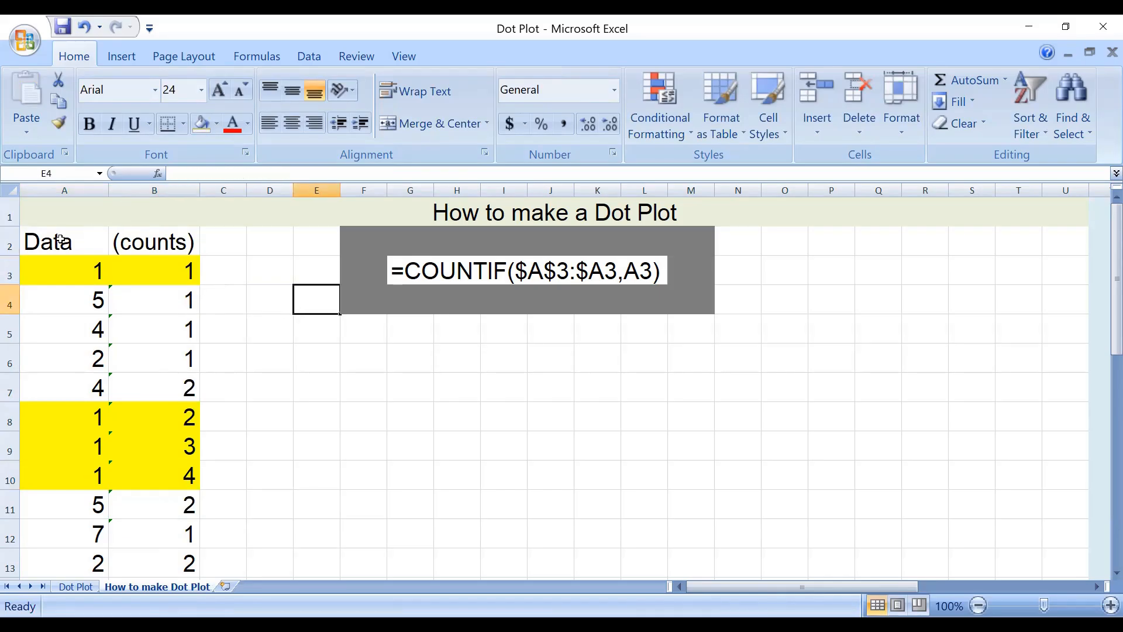
Insert a markers-only scatter chart from A2:B13 and place it below the displayed COUNTIF formula.
{"action": "left_click_drag", "start_coordinate": [61, 240], "coordinate": [183, 564]}
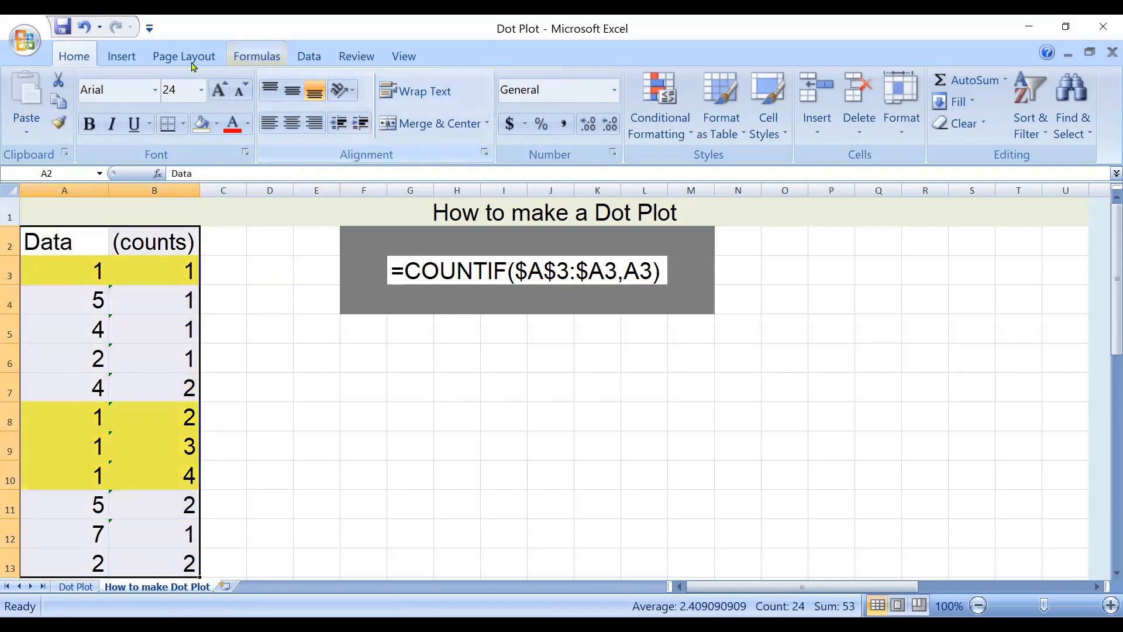
{"action": "left_click", "coordinate": [121, 55]}
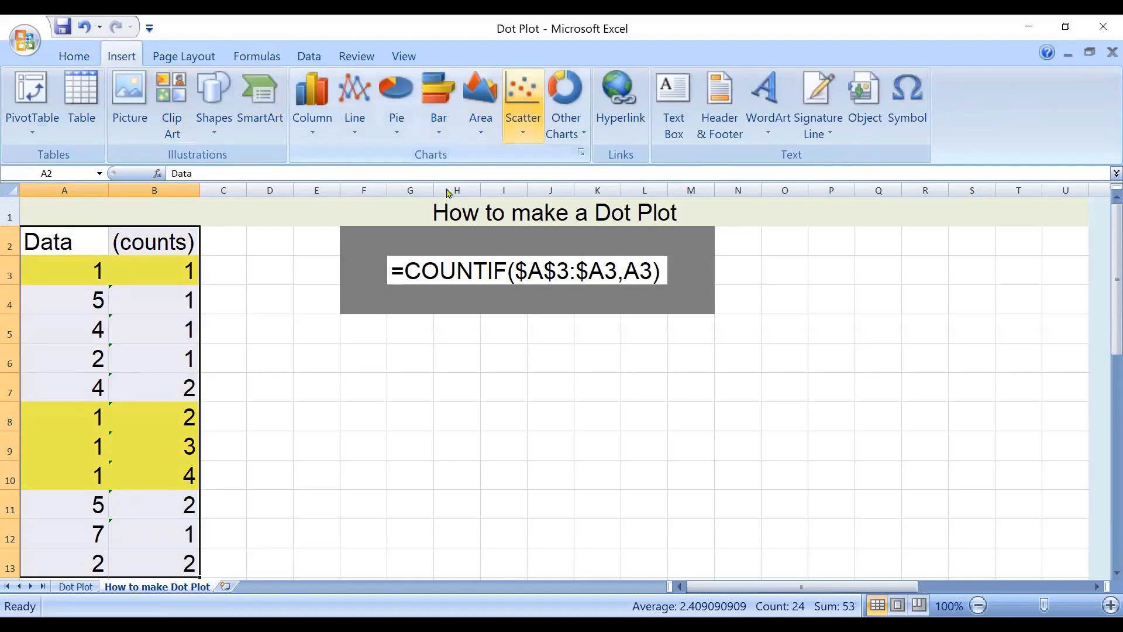
{"action": "left_click_drag", "start_coordinate": [685, 295], "coordinate": [559, 354]}
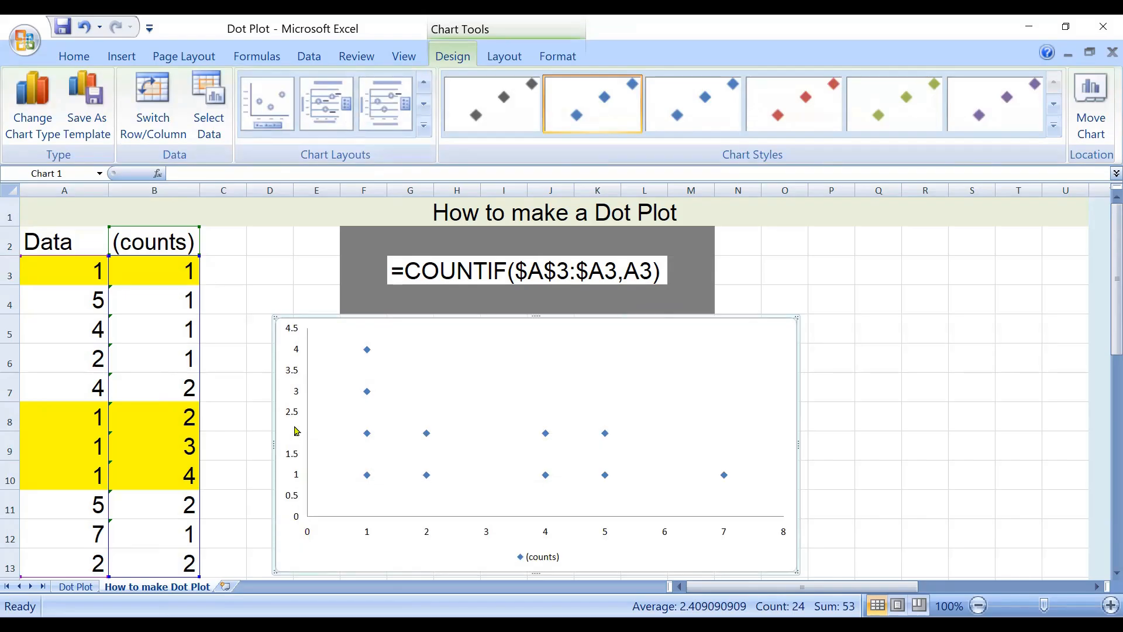
Delete the vertical axis and the legend from the scatter chart.
{"action": "left_click", "coordinate": [291, 414]}
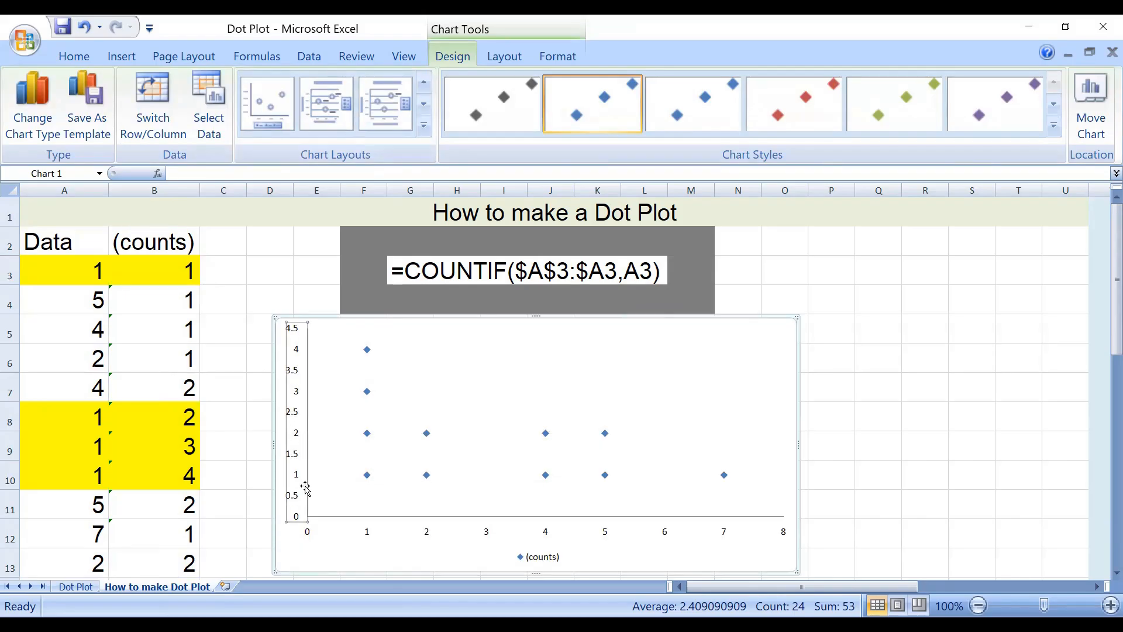
{"action": "key", "text": "Delete"}
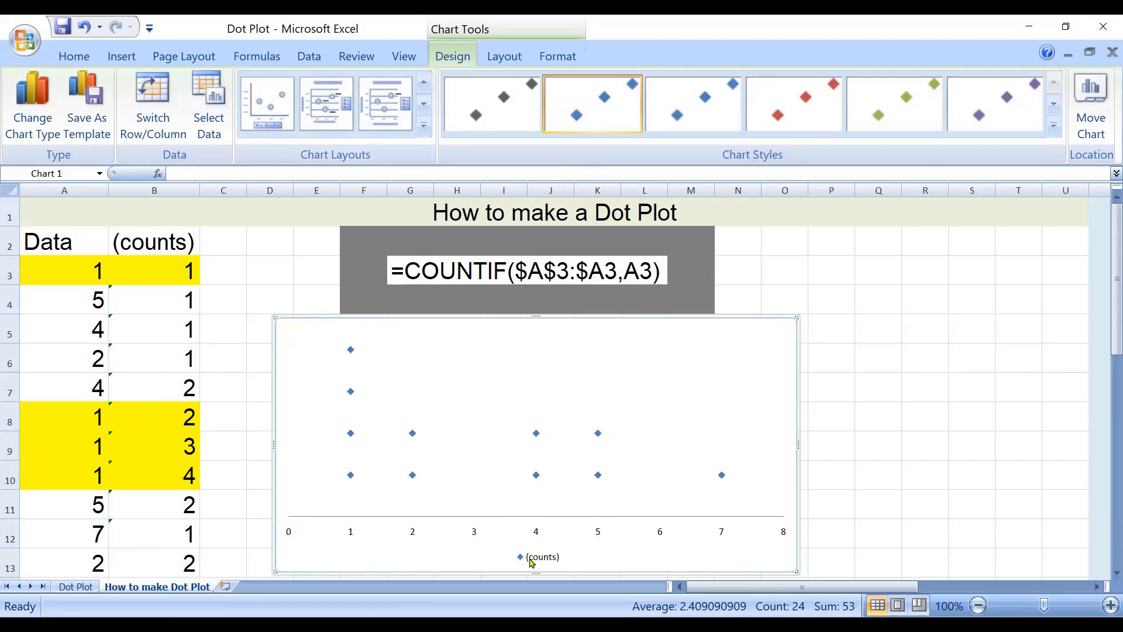
{"action": "left_click", "coordinate": [533, 558]}
{"action": "key", "text": "Delete"}
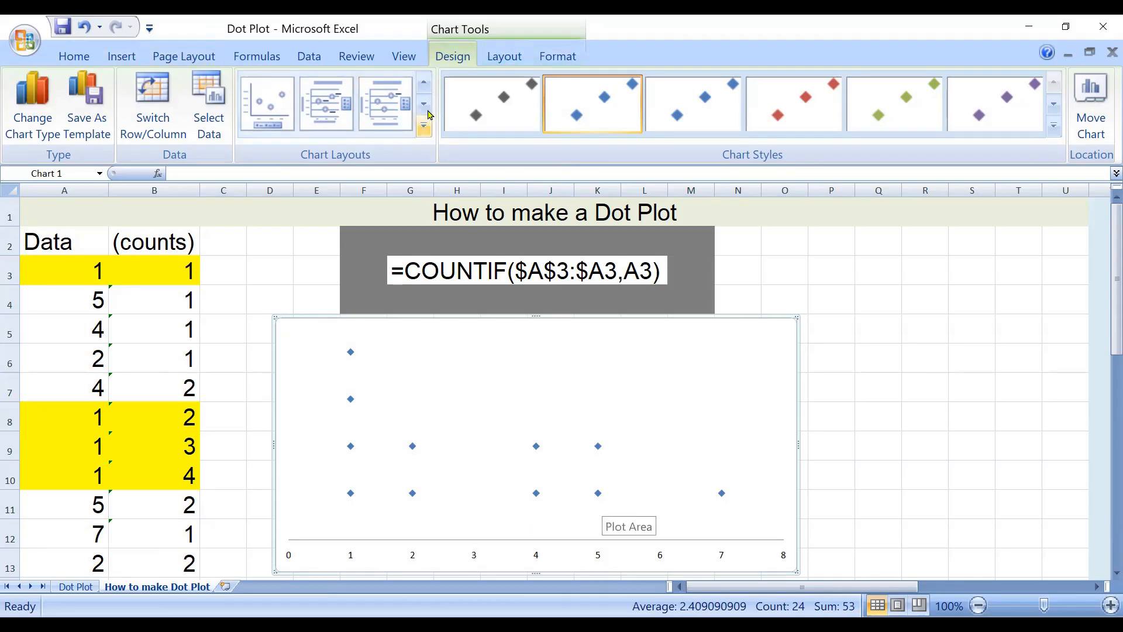
Add a horizontal axis title below the axis and a rotated vertical axis title to the chart.
{"action": "left_click", "coordinate": [496, 60]}
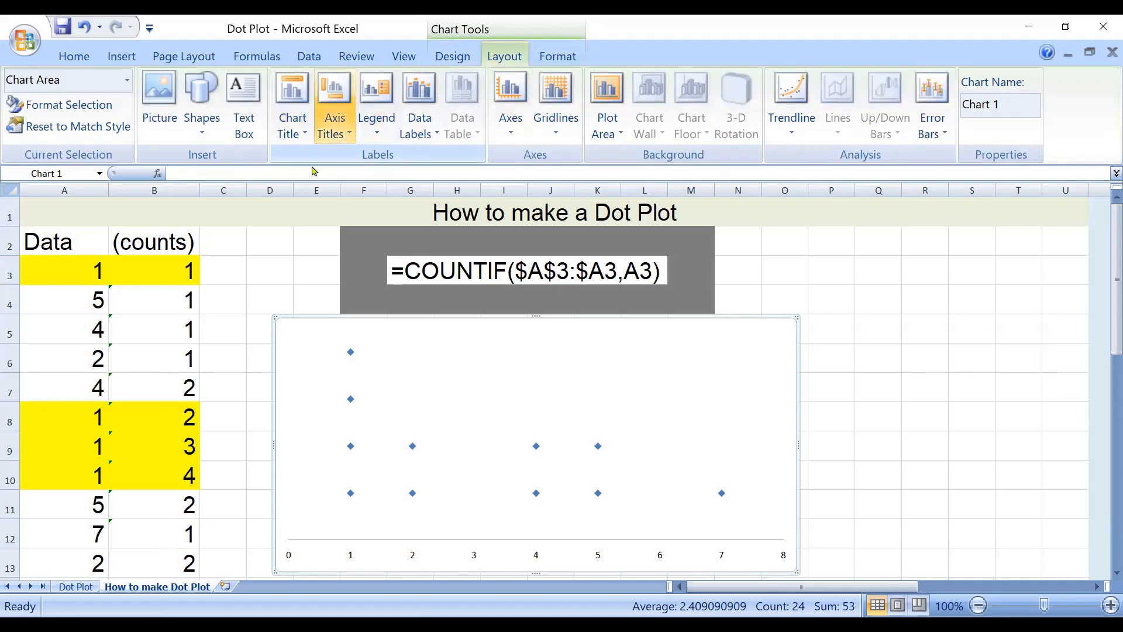
{"action": "left_click", "coordinate": [334, 111]}
{"action": "mouse_move", "coordinate": [257, 158]}
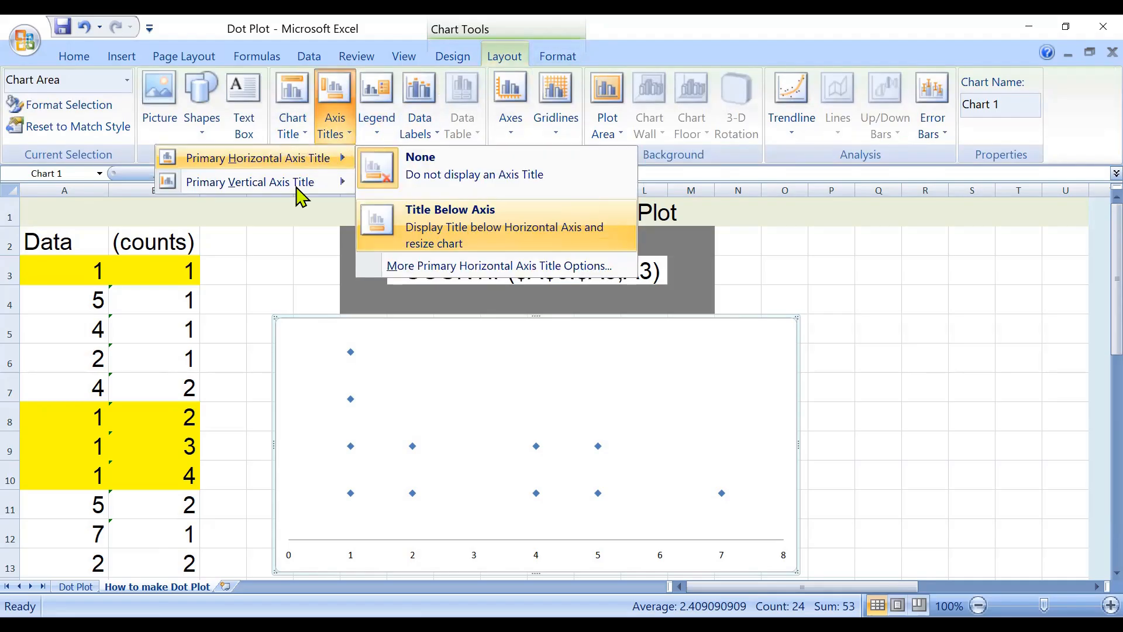
{"action": "left_click", "coordinate": [462, 245]}
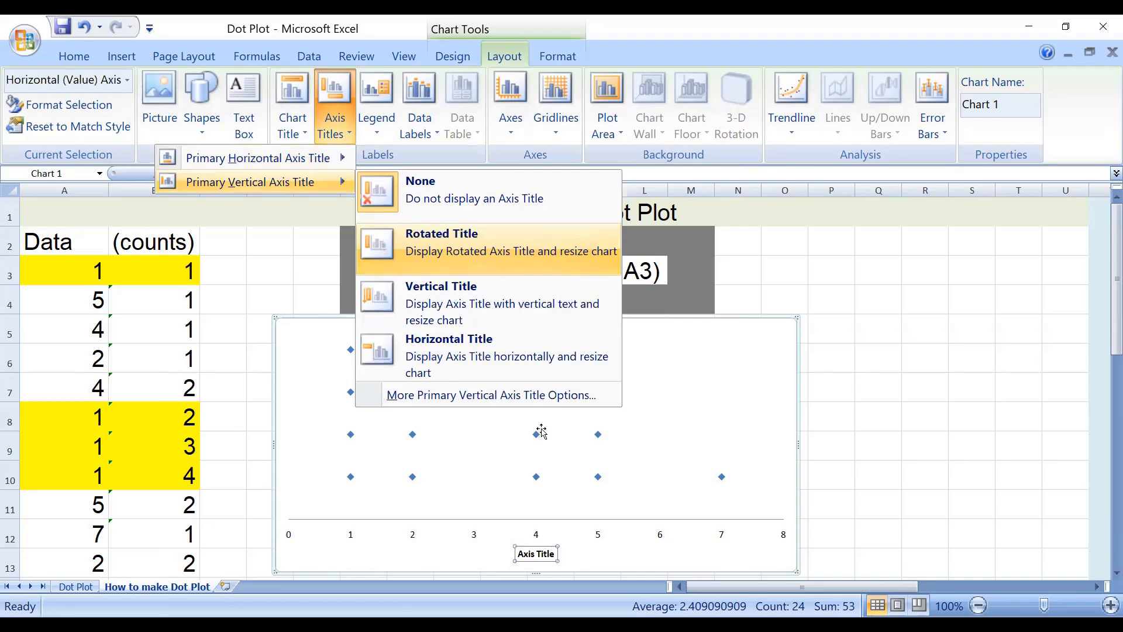
{"action": "left_click", "coordinate": [489, 250]}
{"action": "left_click", "coordinate": [543, 433]}
{"action": "left_click", "coordinate": [607, 554]}
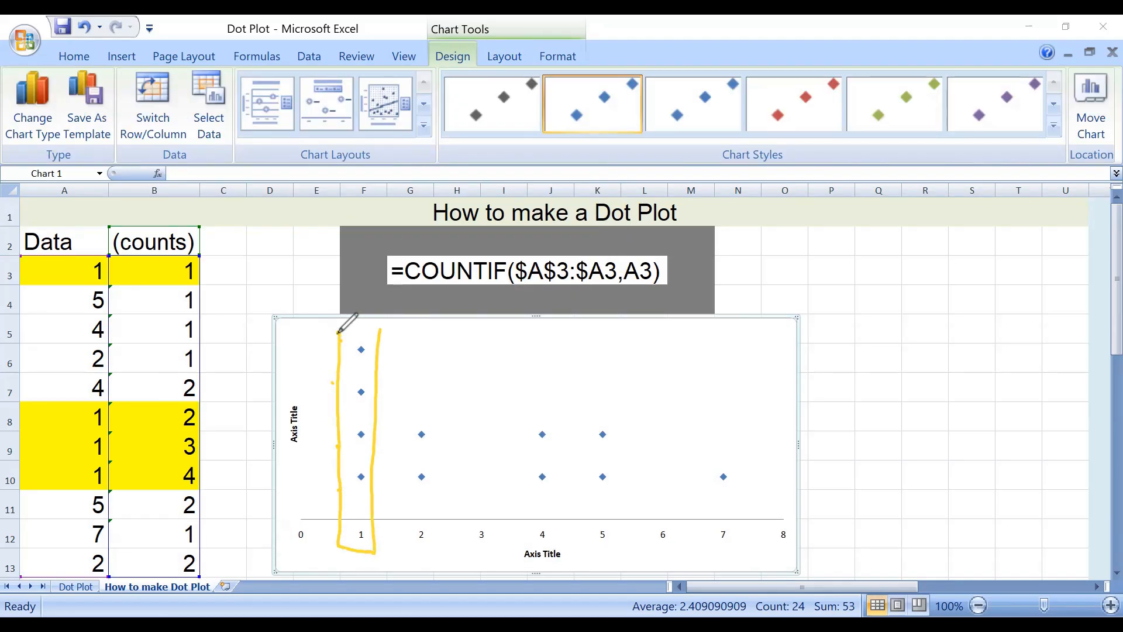
Outline the dots at 1 and 2 with the pen and put check marks beside rows 10, 6 and 13.
{"action": "left_click_drag", "start_coordinate": [209, 466], "coordinate": [245, 442]}
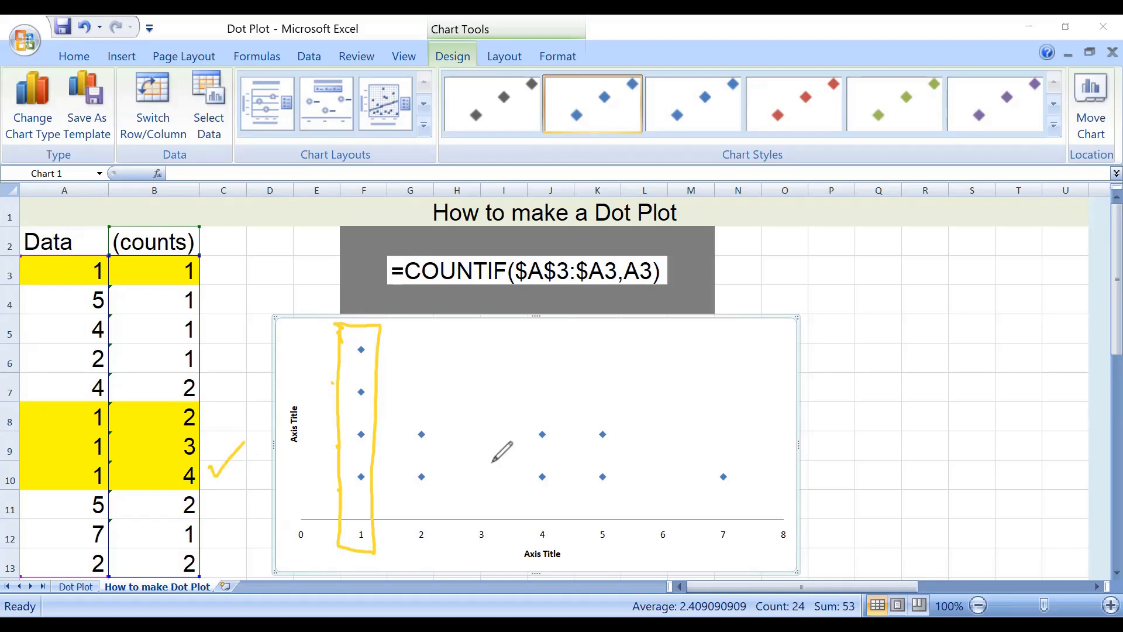
{"action": "mouse_move", "coordinate": [403, 419]}
{"action": "left_mouse_down"}
{"action": "mouse_move", "coordinate": [412, 562]}
{"action": "mouse_move", "coordinate": [406, 416]}
{"action": "left_mouse_up"}
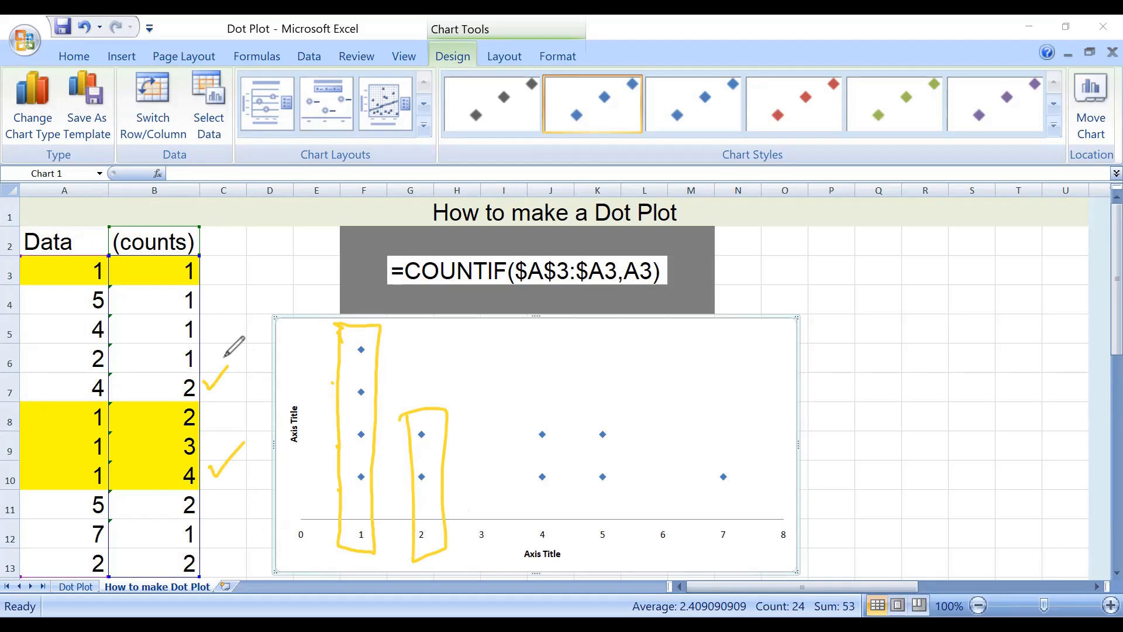
{"action": "mouse_move", "coordinate": [205, 380]}
{"action": "left_mouse_down"}
{"action": "mouse_move", "coordinate": [230, 364]}
{"action": "mouse_move", "coordinate": [239, 334]}
{"action": "left_mouse_up"}
{"action": "key", "text": "ctrl+z"}
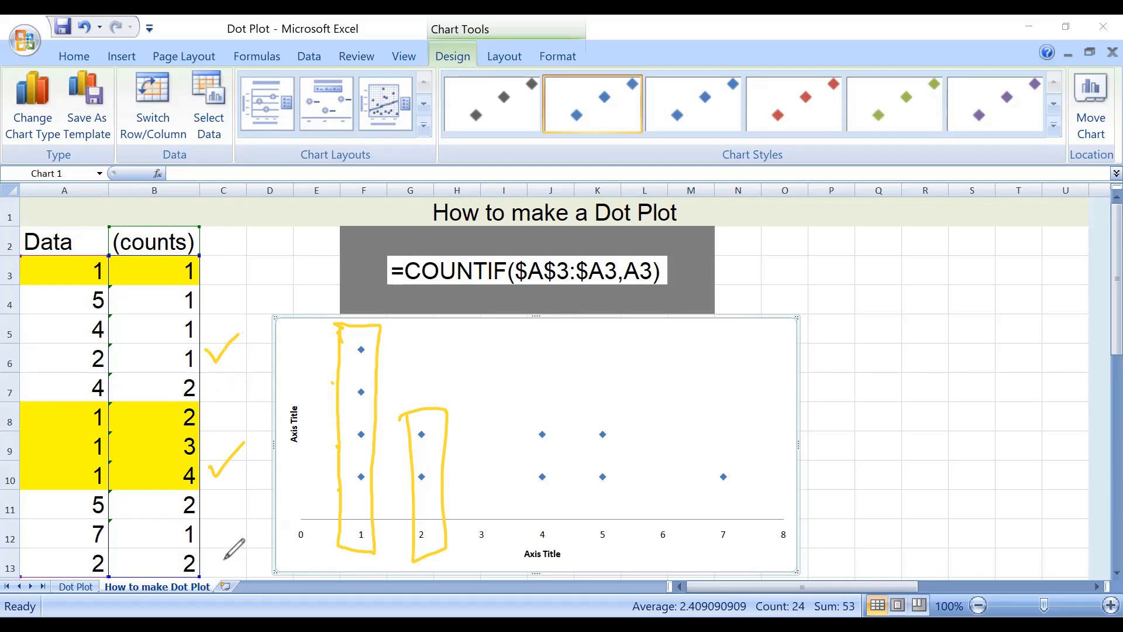
{"action": "left_click_drag", "start_coordinate": [223, 554], "coordinate": [251, 547]}
Outline the dots at 4 with the pen and put check marks beside rows 5 and 7.
{"action": "left_click_drag", "start_coordinate": [526, 417], "coordinate": [507, 422]}
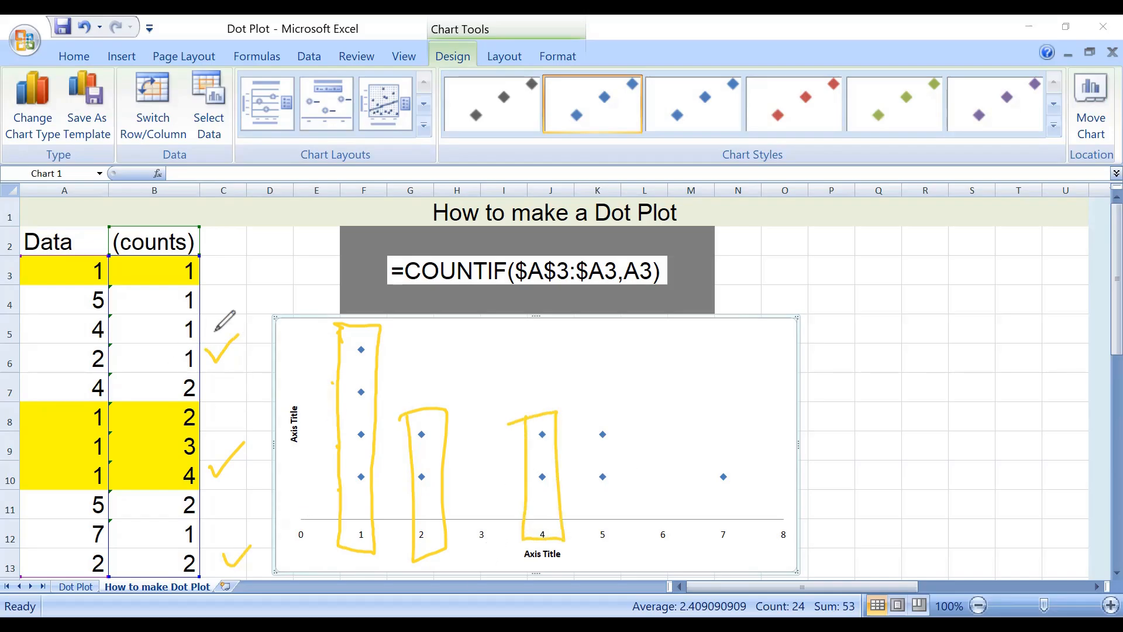
{"action": "left_click_drag", "start_coordinate": [207, 323], "coordinate": [234, 313]}
{"action": "left_click_drag", "start_coordinate": [220, 374], "coordinate": [251, 369]}
Outline the dots at 5 and 7 with the pen and put check marks beside rows 4, 11 and 12.
{"action": "left_click_drag", "start_coordinate": [579, 409], "coordinate": [581, 494]}
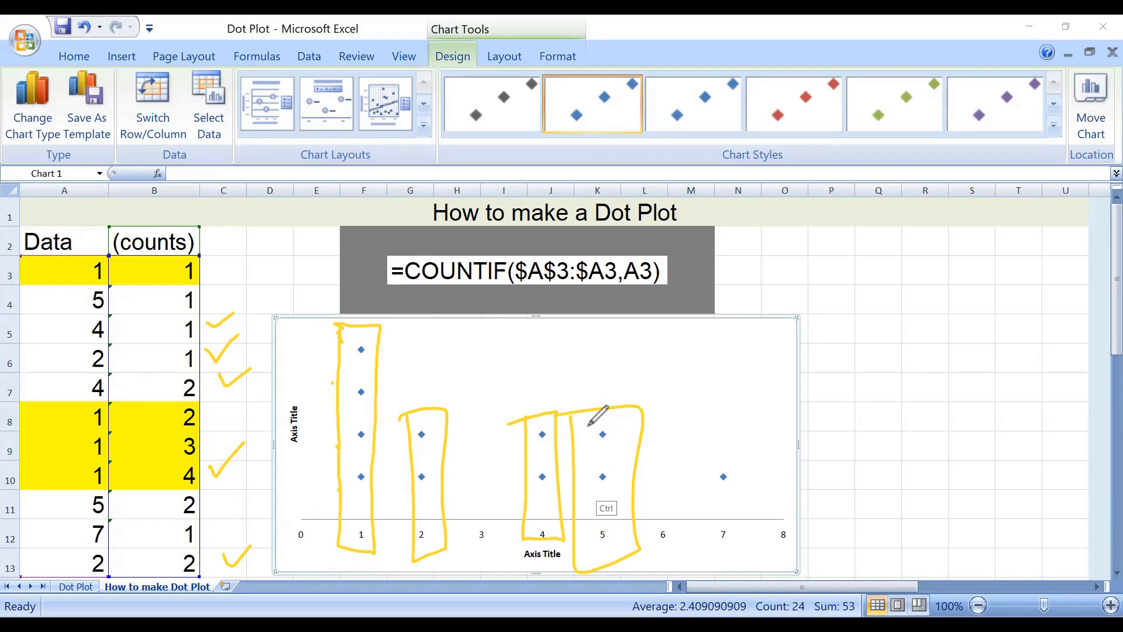
{"action": "mouse_move", "coordinate": [580, 413]}
{"action": "left_mouse_down"}
{"action": "mouse_move", "coordinate": [586, 396]}
{"action": "mouse_move", "coordinate": [581, 409]}
{"action": "left_mouse_up"}
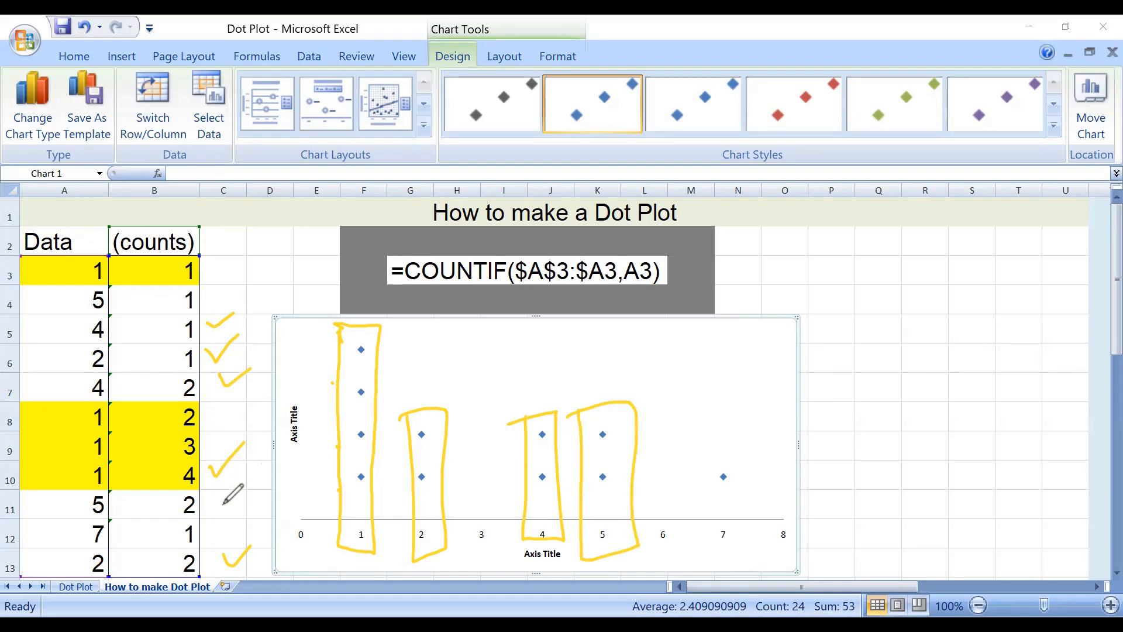
{"action": "left_click_drag", "start_coordinate": [213, 293], "coordinate": [250, 284]}
{"action": "left_click_drag", "start_coordinate": [217, 501], "coordinate": [241, 494]}
{"action": "mouse_move", "coordinate": [705, 462]}
{"action": "left_mouse_down"}
{"action": "mouse_move", "coordinate": [702, 503]}
{"action": "mouse_move", "coordinate": [725, 455]}
{"action": "mouse_move", "coordinate": [689, 465]}
{"action": "left_mouse_up"}
{"action": "left_click_drag", "start_coordinate": [209, 520], "coordinate": [231, 512]}
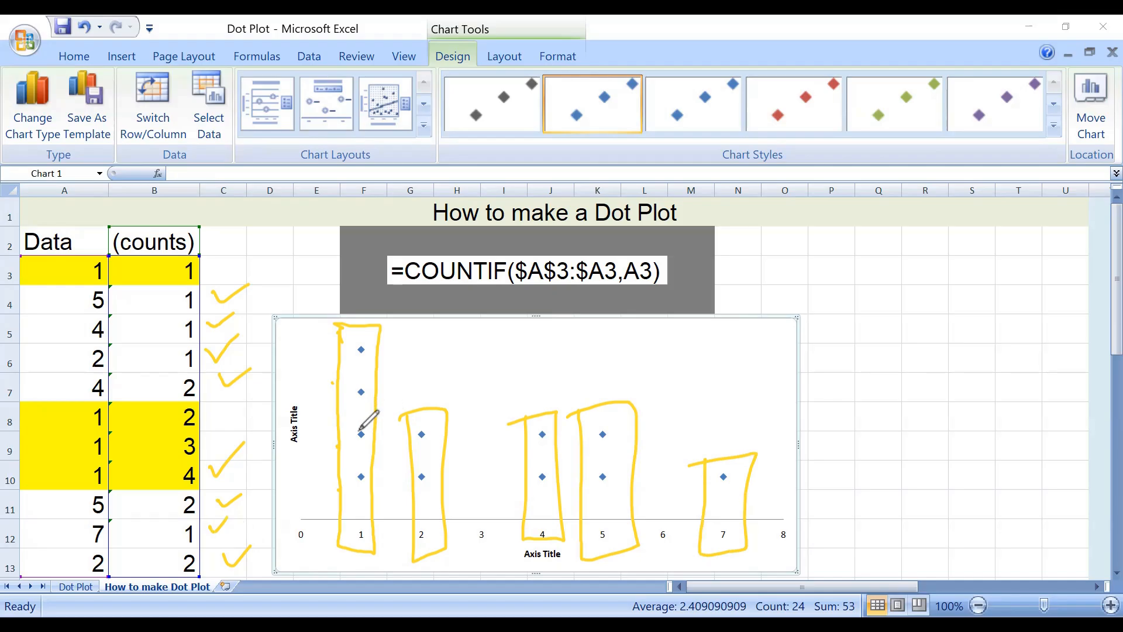
Set the horizontal axis title to Data and the vertical axis title to Count.
{"action": "left_click", "coordinate": [538, 556]}
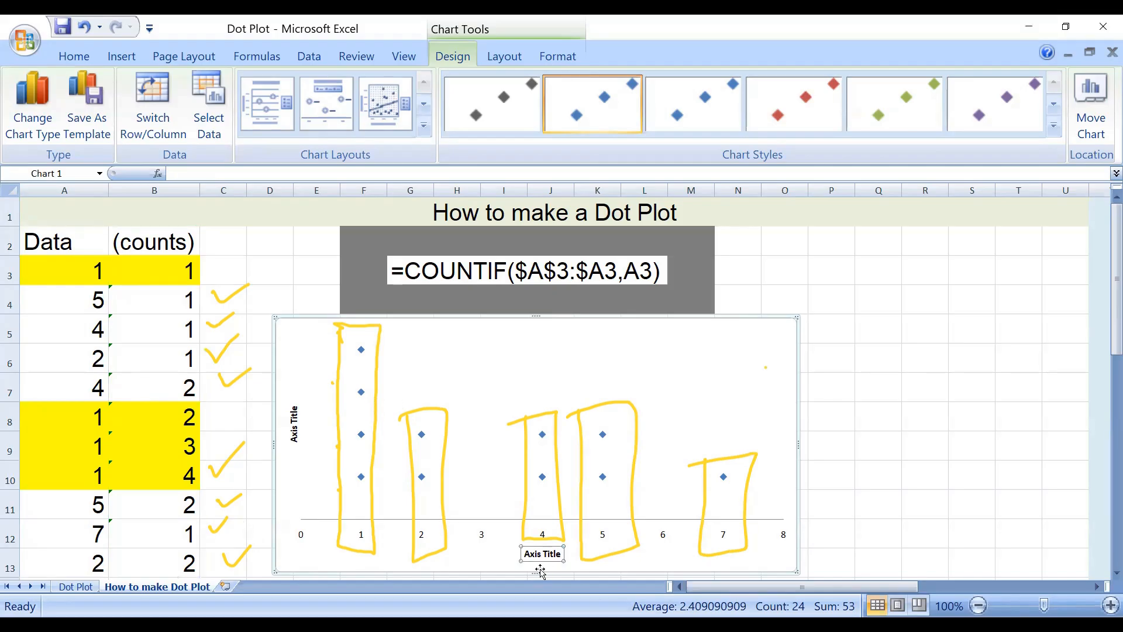
{"action": "type", "text": "Data"}
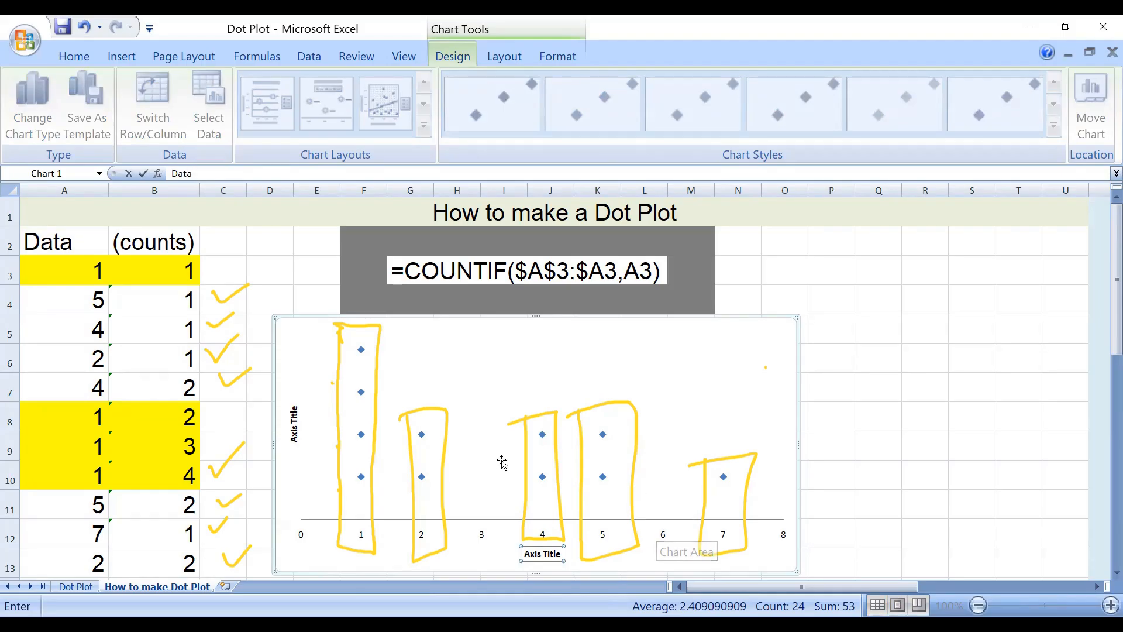
{"action": "key", "text": "Return"}
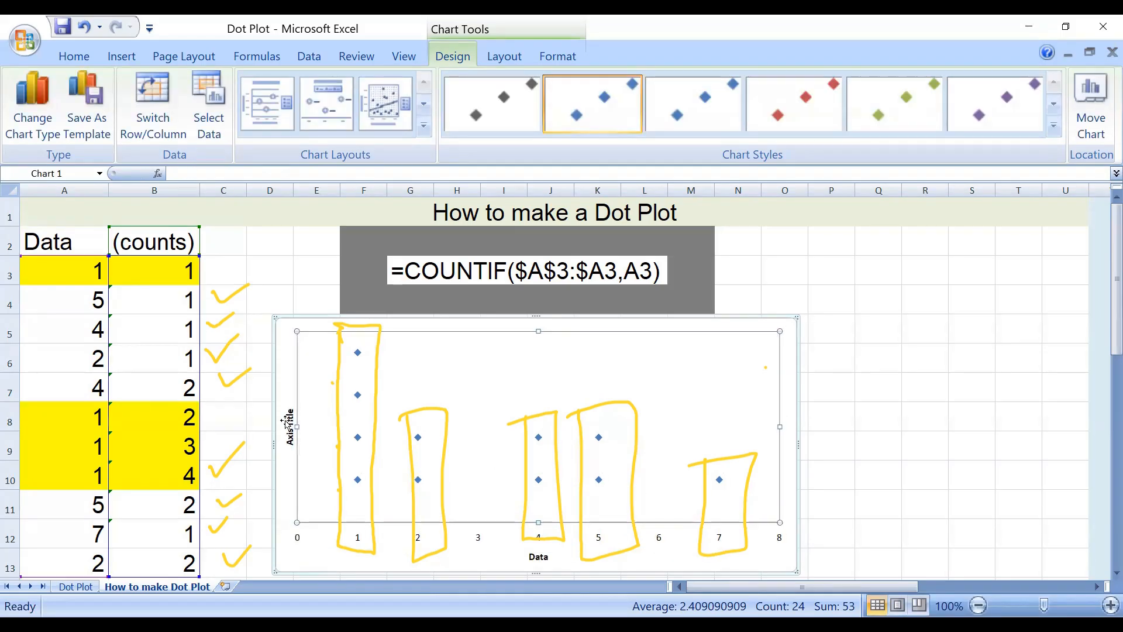
{"action": "left_click", "coordinate": [294, 420]}
{"action": "left_click", "coordinate": [294, 421]}
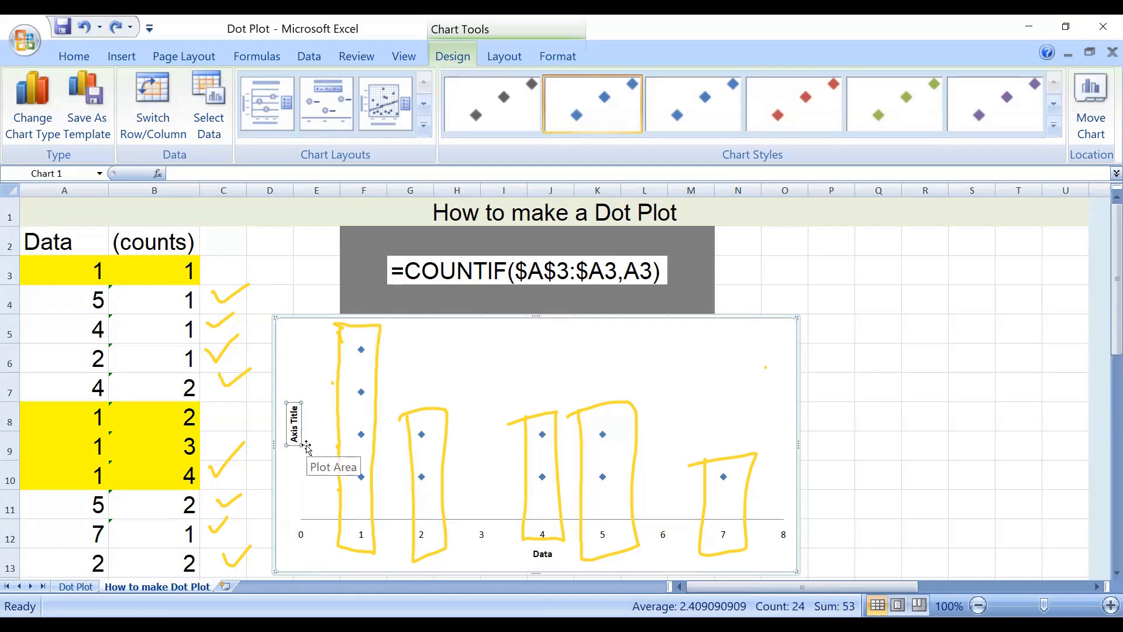
{"action": "type", "text": "Count"}
{"action": "key", "text": "Return"}
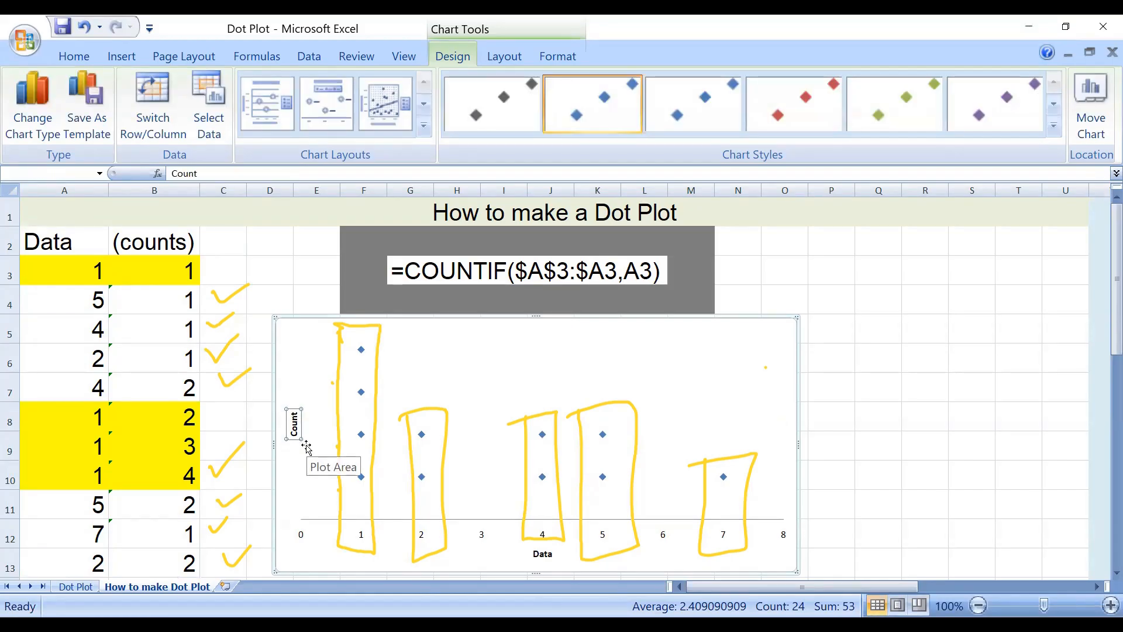
{"action": "left_click", "coordinate": [574, 330]}
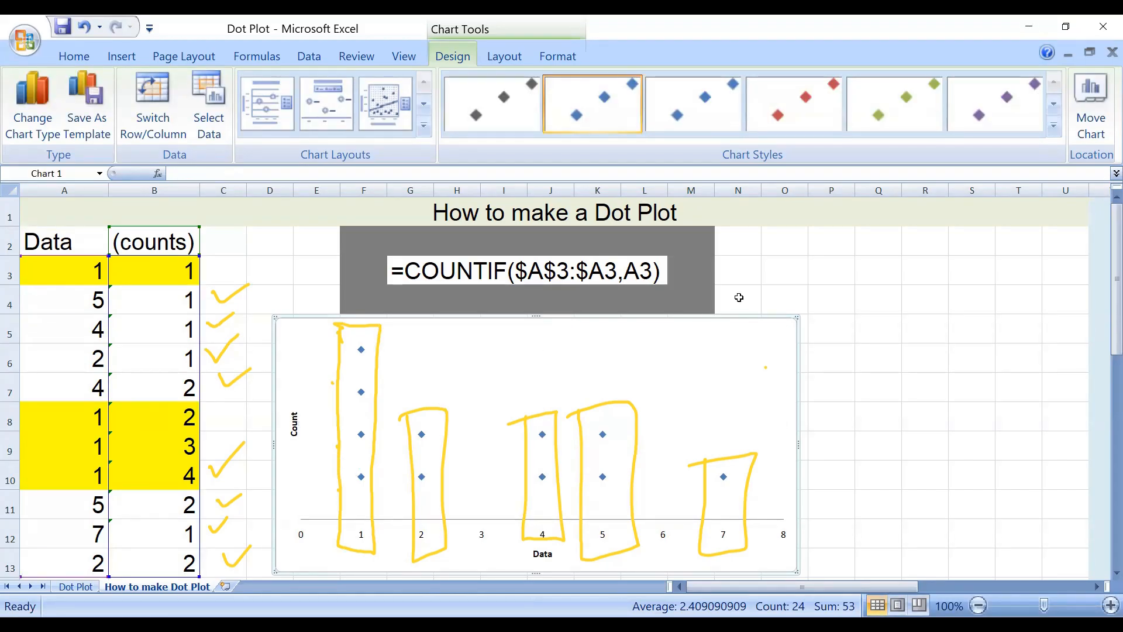